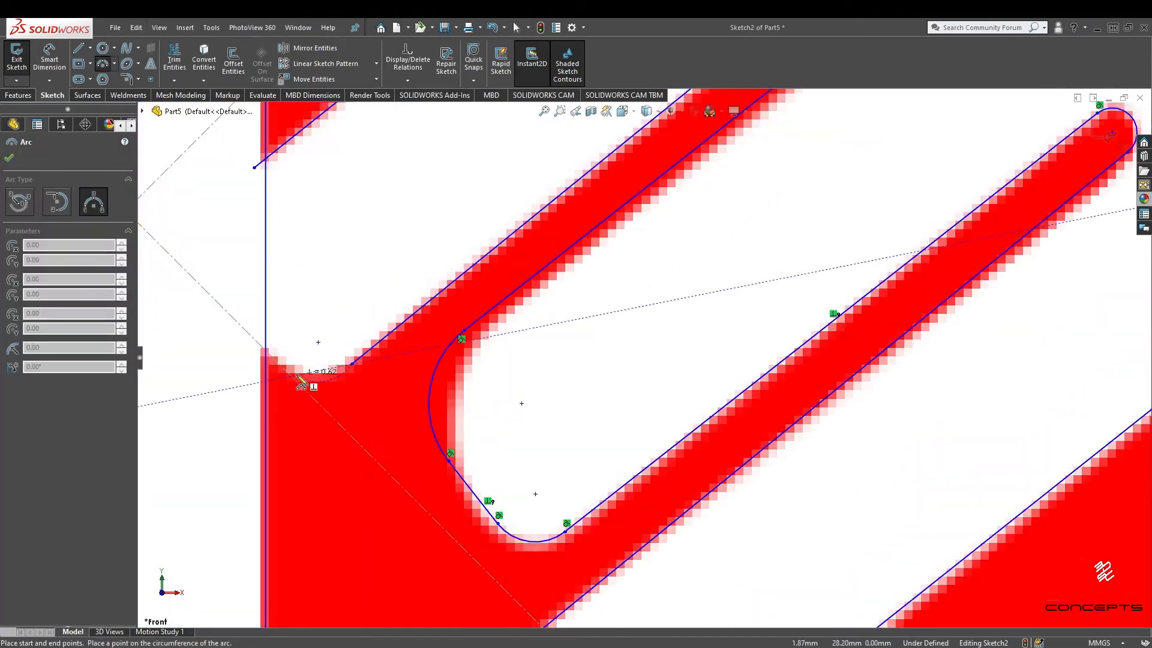
Finish the three-point arc at the logo cutout's rounded corner and add a tangent relation between the neighbouring arc and line
{"action": "left_click", "coordinate": [309, 380]}
{"action": "scroll", "coordinate": [350, 391], "scroll_direction": "up", "scroll_amount": 3}
{"action": "left_click", "coordinate": [688, 324]}
{"action": "left_click", "coordinate": [739, 357], "text": "ctrl"}
{"action": "left_click", "coordinate": [14, 351]}
{"action": "scroll", "coordinate": [653, 319], "scroll_direction": "up", "scroll_amount": 3}
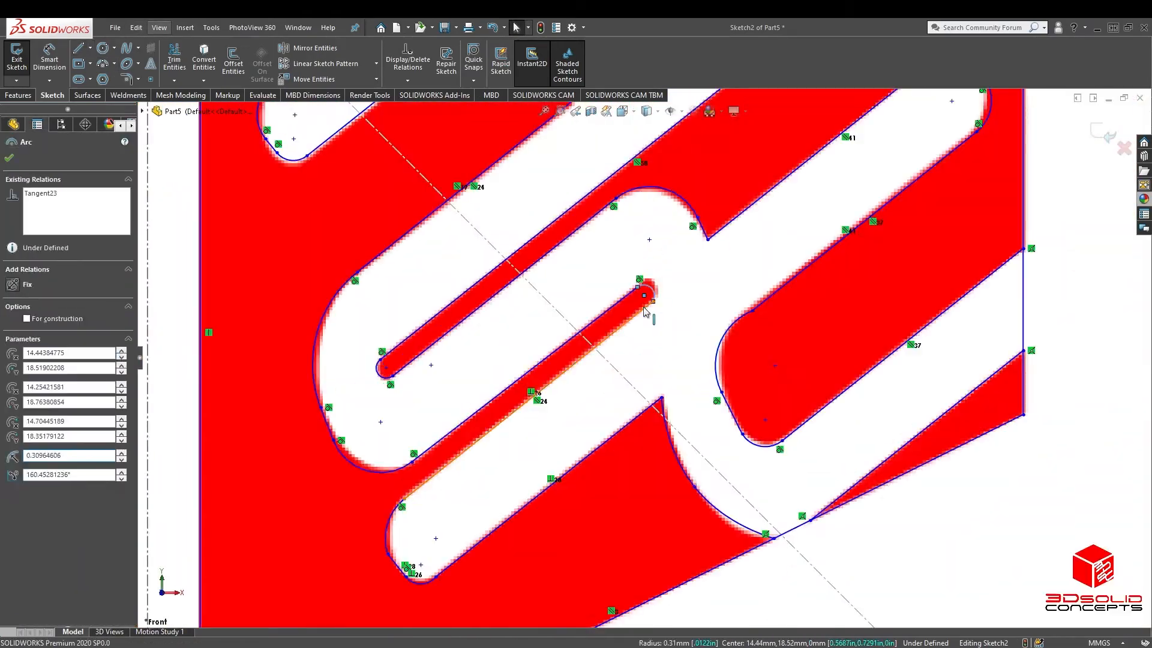
Mirror the selected outline entities of the logo sketch about the centerline
{"action": "scroll", "coordinate": [753, 262], "scroll_direction": "up", "scroll_amount": 5}
{"action": "left_click", "coordinate": [314, 48]}
{"action": "left_click", "coordinate": [657, 177]}
{"action": "left_click", "coordinate": [657, 266]}
{"action": "left_click", "coordinate": [75, 310]}
{"action": "left_click", "coordinate": [569, 420]}
{"action": "left_click", "coordinate": [8, 159]}
Extrude the six closed regions of the logo sketch into solid bodies with Boss-Extrude
{"action": "left_click", "coordinate": [18, 95]}
{"action": "left_click", "coordinate": [21, 60]}
{"action": "left_click", "coordinate": [545, 369]}
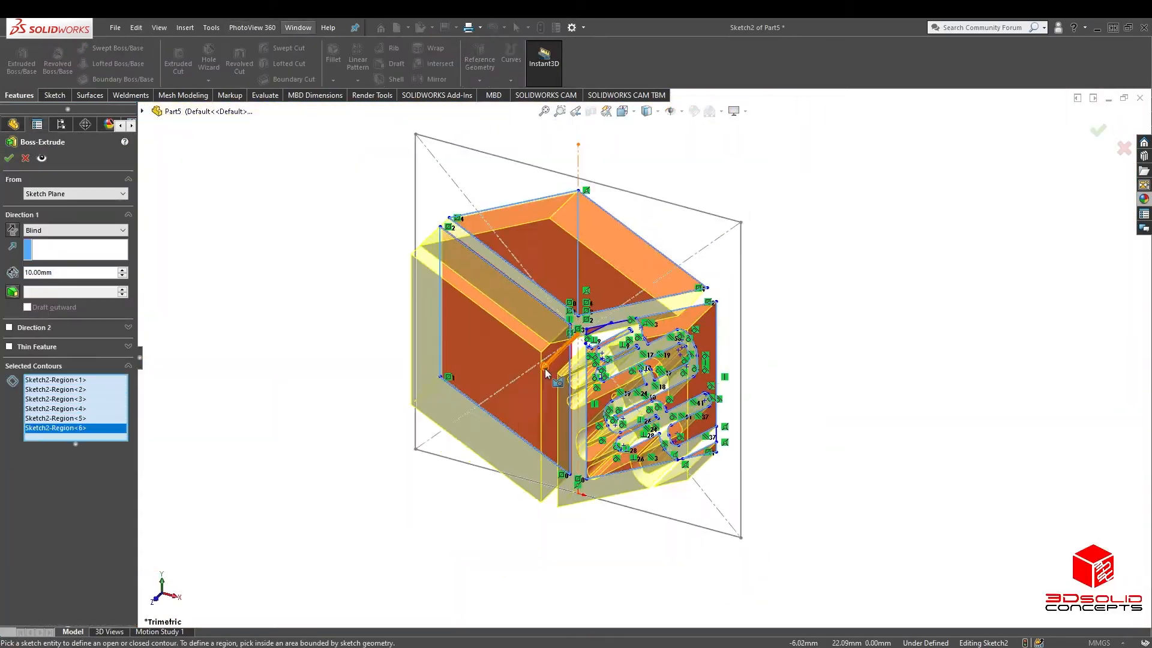
{"action": "left_click", "coordinate": [77, 230]}
{"action": "left_click", "coordinate": [9, 159]}
Apply the red PW-MT11000 appearance to the part and list the part's appearances
{"action": "left_click", "coordinate": [1144, 200]}
{"action": "left_click", "coordinate": [7, 143]}
{"action": "left_click", "coordinate": [120, 126]}
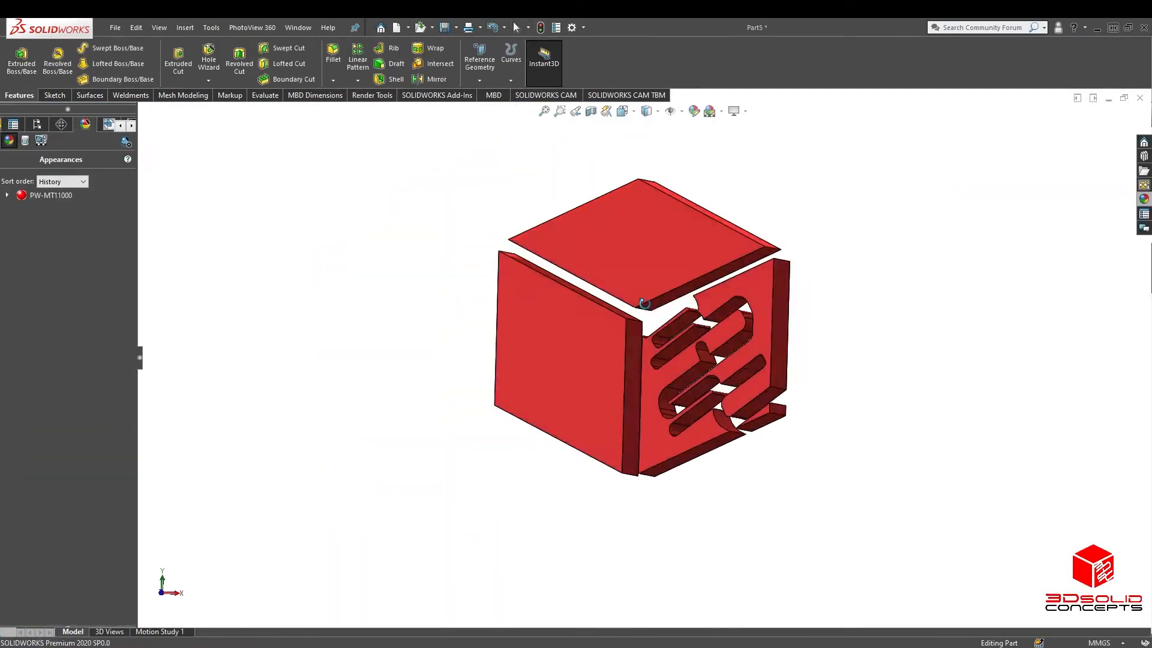
Sketch a triangular line profile at the end of the cube's upper body and cut it with Through All - Both
{"action": "middle_click_drag", "start_coordinate": [690, 336], "coordinate": [588, 335]}
{"action": "left_click", "coordinate": [13, 124]}
{"action": "left_click", "coordinate": [17, 60]}
{"action": "left_click", "coordinate": [52, 234], "text": "ctrl"}
{"action": "left_click", "coordinate": [78, 48]}
{"action": "left_click", "coordinate": [483, 443]}
{"action": "left_click", "coordinate": [639, 238]}
{"action": "left_click", "coordinate": [482, 238]}
{"action": "left_click", "coordinate": [18, 95]}
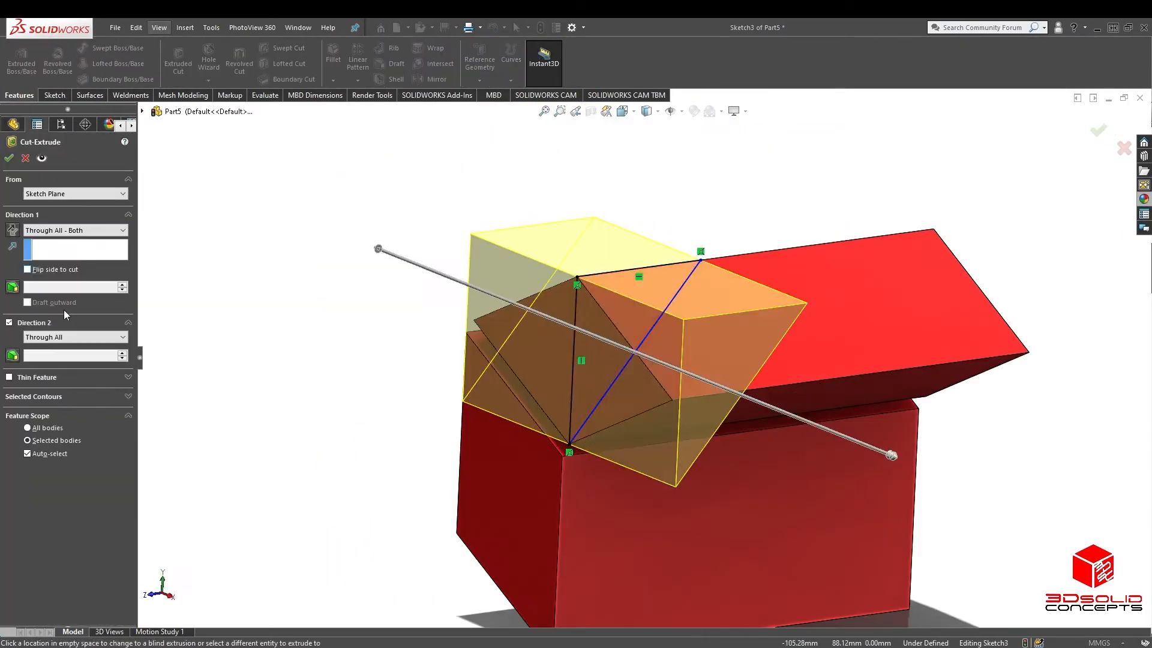
{"action": "left_click", "coordinate": [9, 159]}
Sketch a line profile at the cube's front edge in the top view, mirror it about the centerline and cut it Through All - Both
{"action": "left_click", "coordinate": [204, 60]}
{"action": "scroll", "coordinate": [486, 600], "scroll_direction": "down", "scroll_amount": 4}
{"action": "left_click", "coordinate": [78, 48]}
{"action": "left_click", "coordinate": [422, 464]}
{"action": "left_click", "coordinate": [828, 464]}
{"action": "left_click", "coordinate": [556, 240]}
{"action": "left_click", "coordinate": [315, 48]}
{"action": "left_click", "coordinate": [178, 60]}
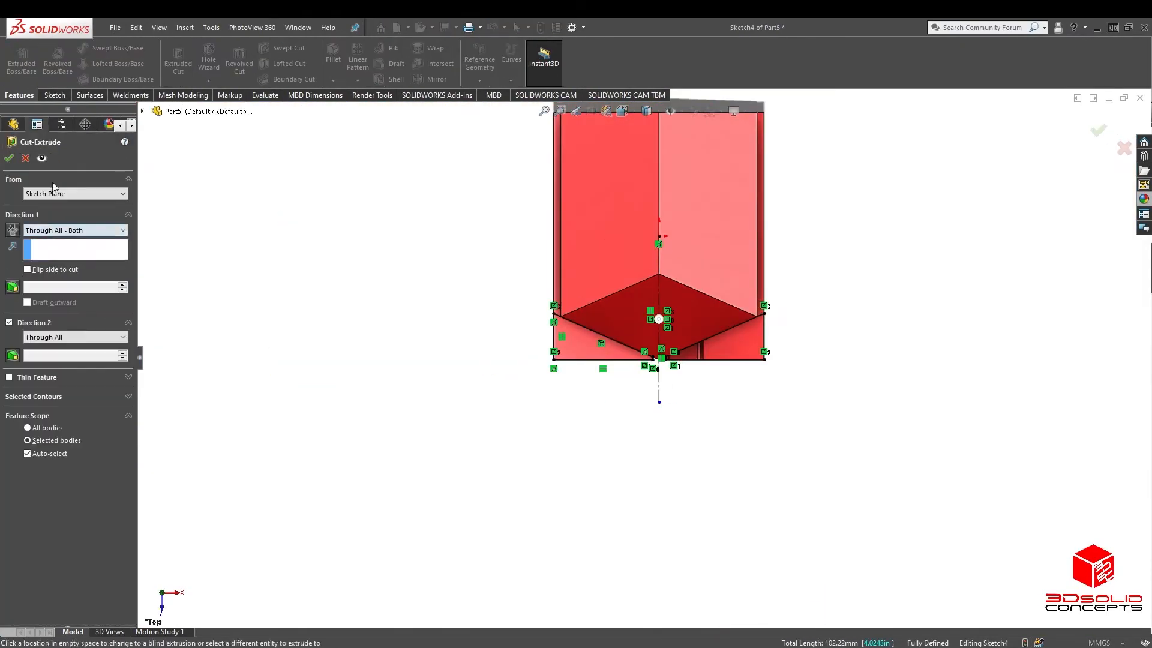
{"action": "left_click", "coordinate": [9, 158]}
Make two further extruded cuts through the cube's bodies
{"action": "middle_click_drag", "start_coordinate": [660, 336], "coordinate": [549, 360]}
{"action": "left_click", "coordinate": [178, 60]}
{"action": "left_click", "coordinate": [9, 159]}
{"action": "left_click", "coordinate": [178, 60]}
{"action": "left_click", "coordinate": [9, 158]}
Add a line to the rectangular sketch at the cube's vertical corner and make an extruded cut from that sketch
{"action": "left_click", "coordinate": [78, 48]}
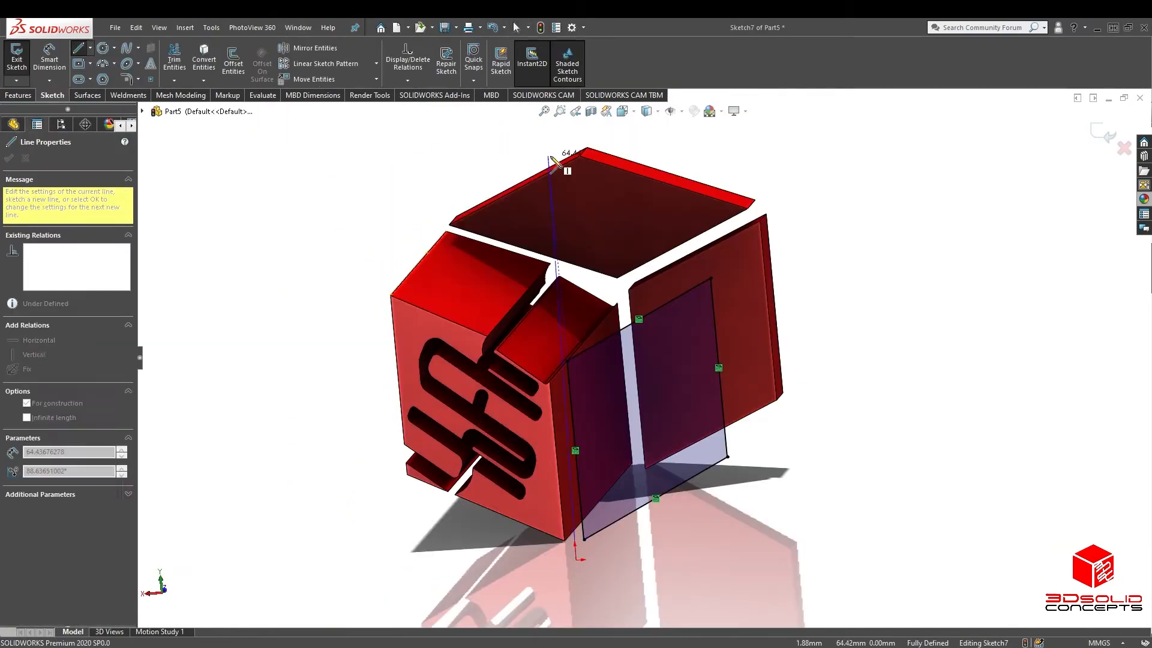
{"action": "left_click", "coordinate": [178, 60]}
{"action": "left_click", "coordinate": [9, 159]}
Edit the scene and view settings so the cube displays without floor shadows and reflections
{"action": "middle_click_drag", "start_coordinate": [718, 360], "coordinate": [648, 398]}
{"action": "left_click", "coordinate": [85, 124]}
{"action": "double_click", "coordinate": [63, 182]}
{"action": "left_click", "coordinate": [9, 159]}
{"action": "left_click", "coordinate": [745, 111]}
{"action": "left_click", "coordinate": [774, 164]}
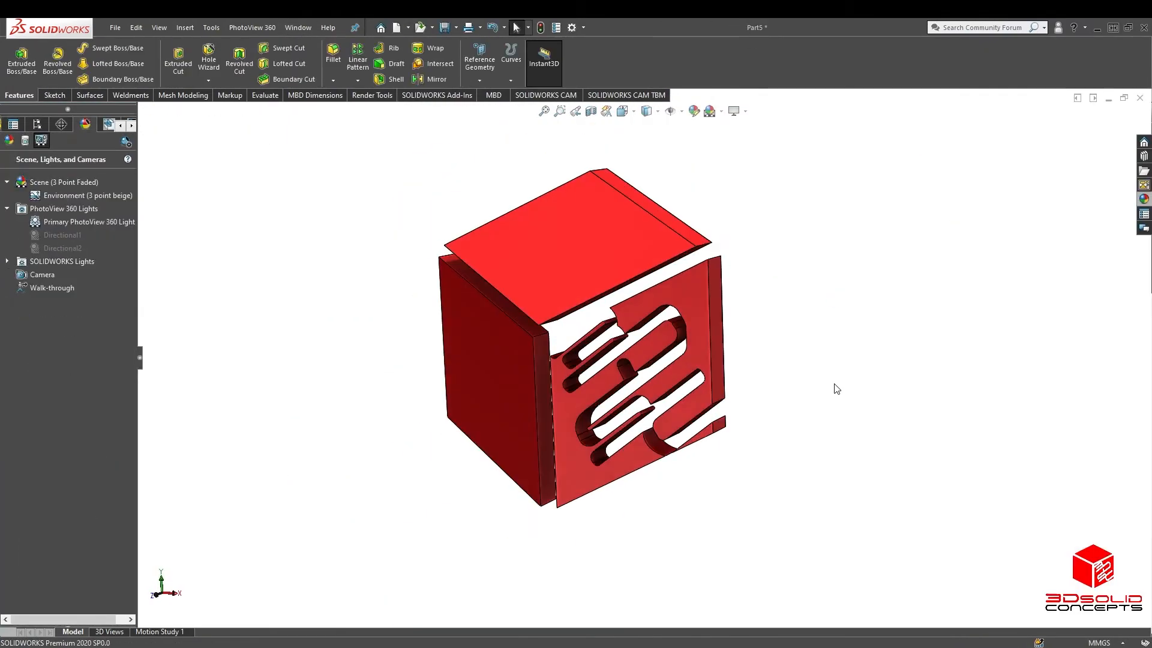
{"action": "scroll", "coordinate": [657, 333], "scroll_direction": "down", "scroll_amount": 1}
{"action": "middle_click_drag", "start_coordinate": [618, 352], "coordinate": [617, 331]}
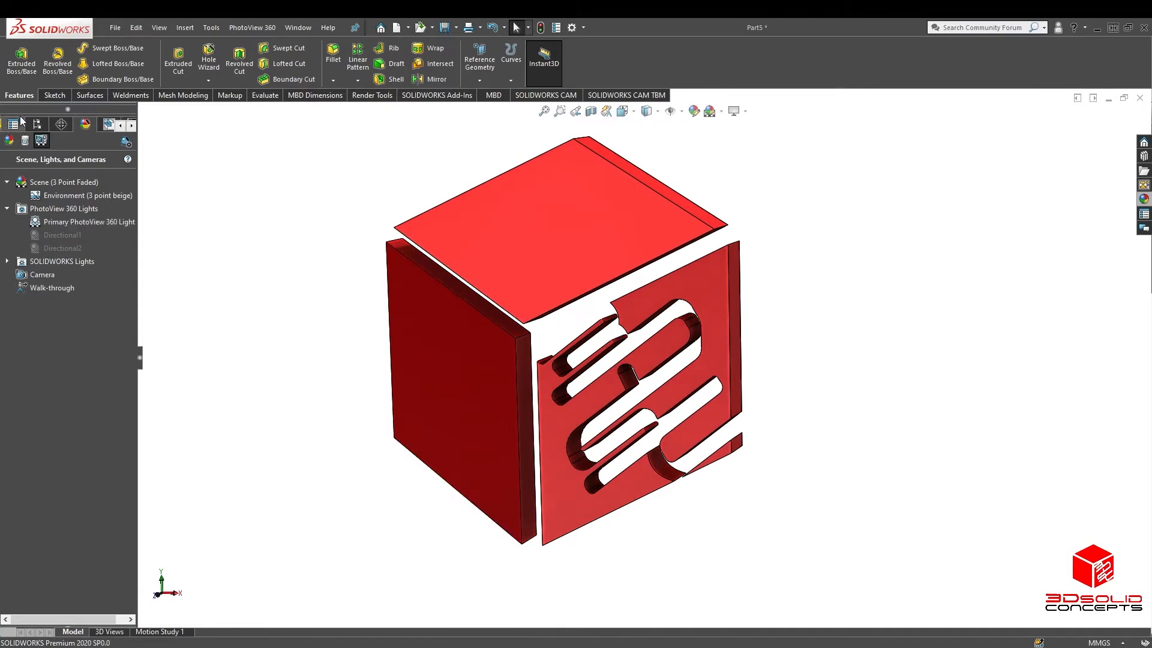
{"action": "left_click", "coordinate": [120, 125]}
{"action": "left_click", "coordinate": [13, 124]}
{"action": "left_click", "coordinate": [51, 314]}
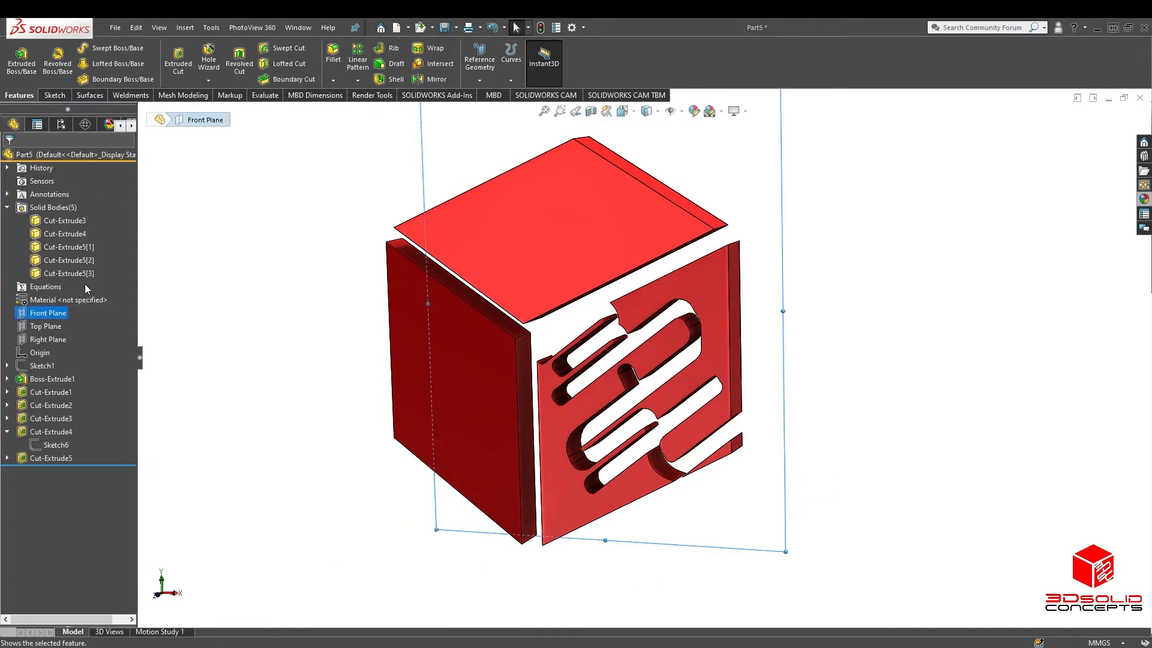
{"action": "left_click", "coordinate": [85, 283]}
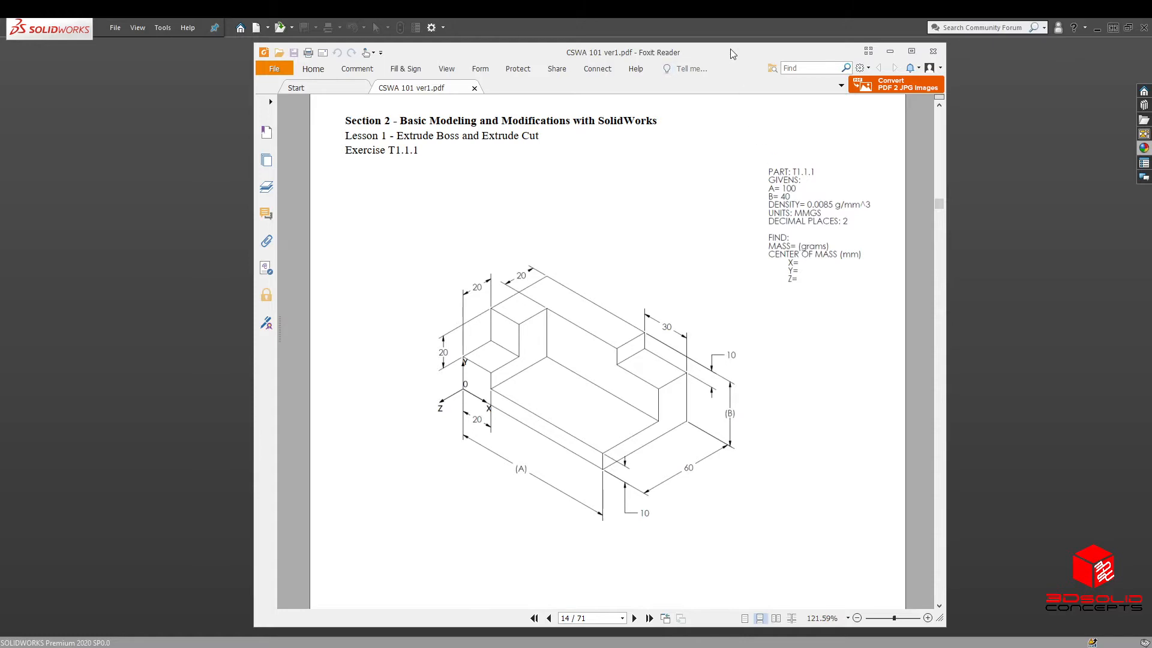
Move the PDF window out of the way and create a new part from the PartMM template
{"action": "left_click_drag", "start_coordinate": [731, 50], "coordinate": [0, 60]}
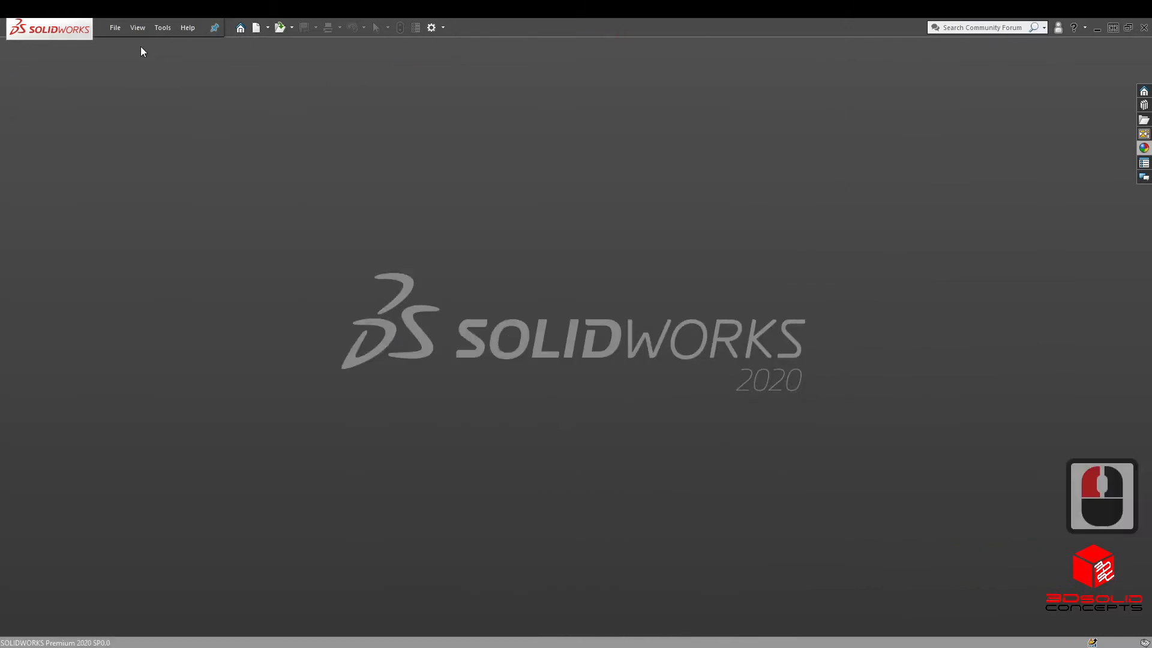
{"action": "left_click", "coordinate": [115, 28]}
{"action": "double_click", "coordinate": [124, 43]}
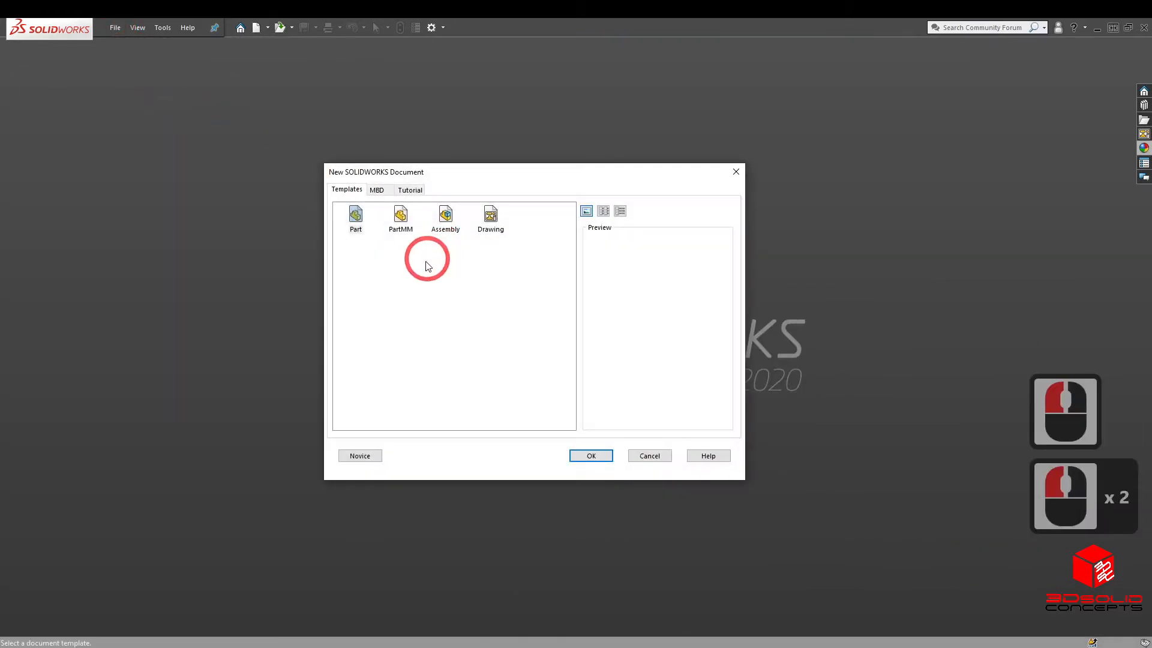
{"action": "left_click", "coordinate": [398, 223]}
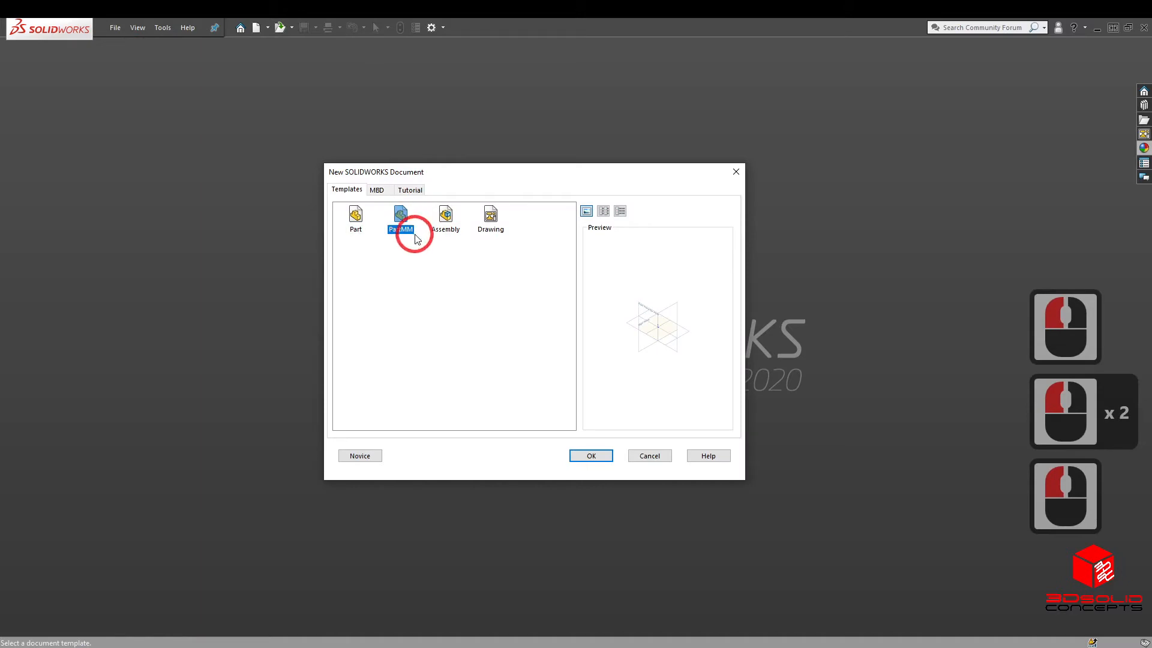
{"action": "left_click", "coordinate": [592, 457]}
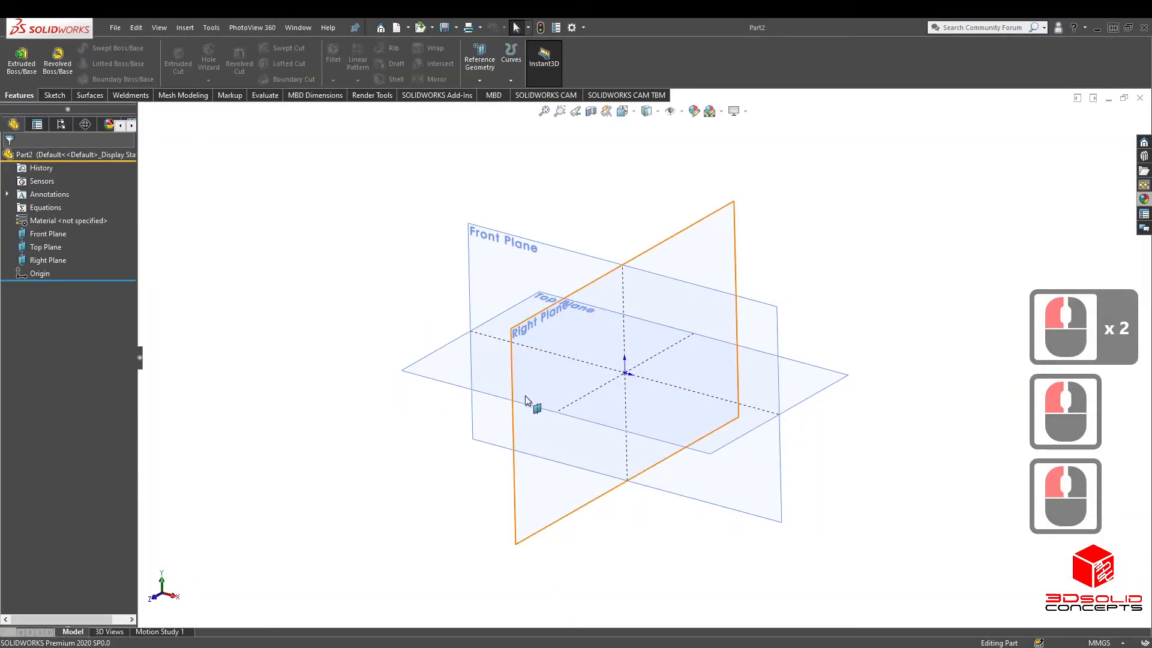
{"action": "middle_click_drag", "start_coordinate": [883, 383], "coordinate": [862, 371]}
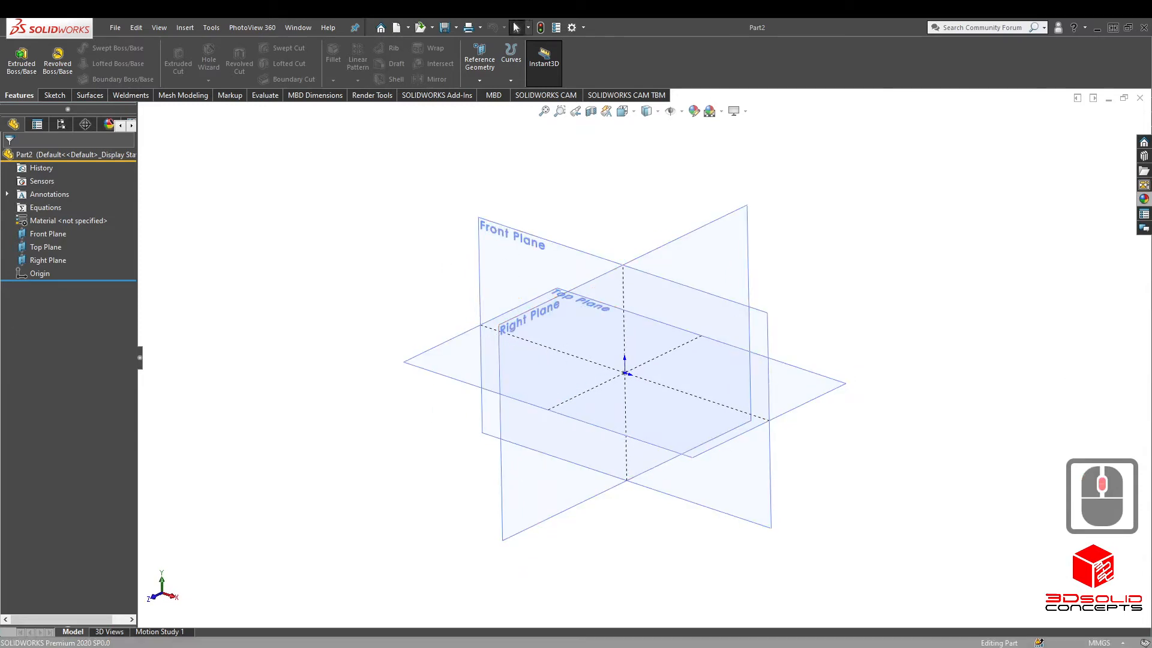
Switch to Foxit Reader to examine the exercise T1.1.1 drawing and its givens, and move the window aside again
{"action": "key", "text": "alt+Tab"}
{"action": "left_click_drag", "start_coordinate": [708, 39], "coordinate": [729, 46]}
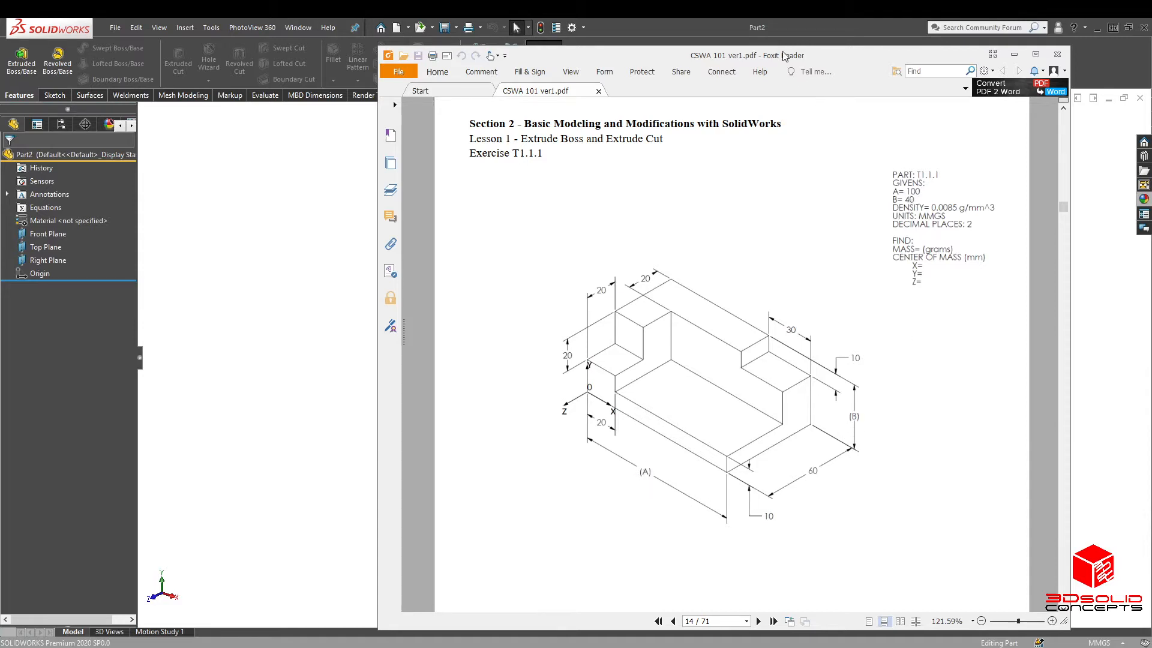
{"action": "left_click_drag", "start_coordinate": [783, 55], "coordinate": [0, 73]}
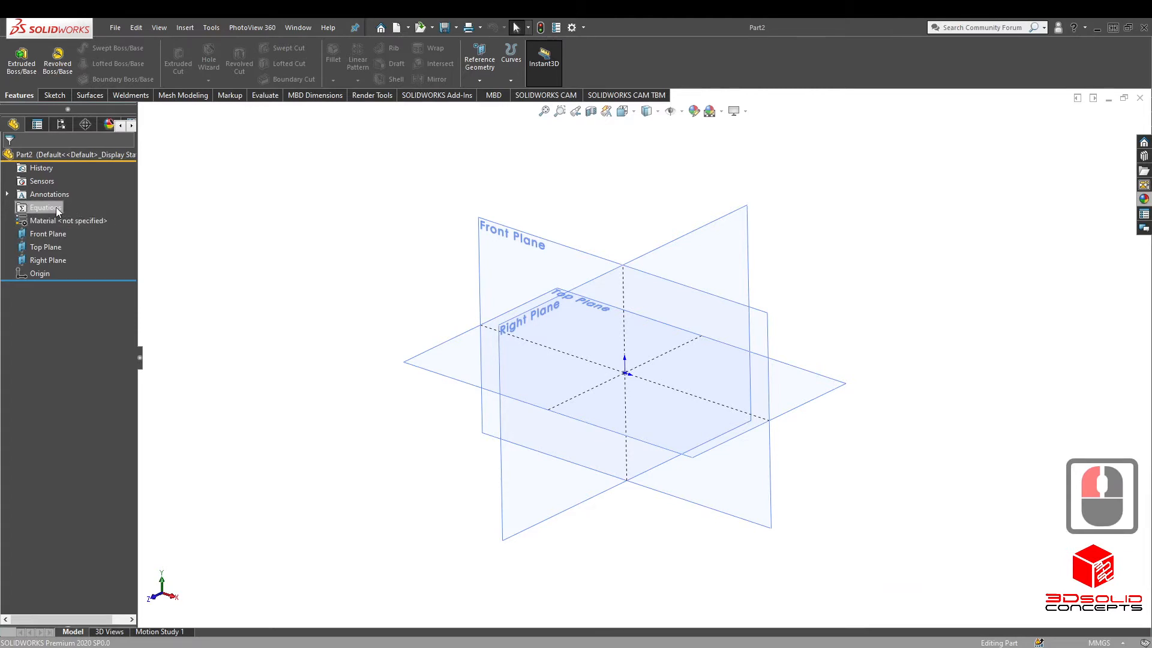
Open the equations manager of the new part and begin a new global variable entry
{"action": "right_click", "coordinate": [36, 209]}
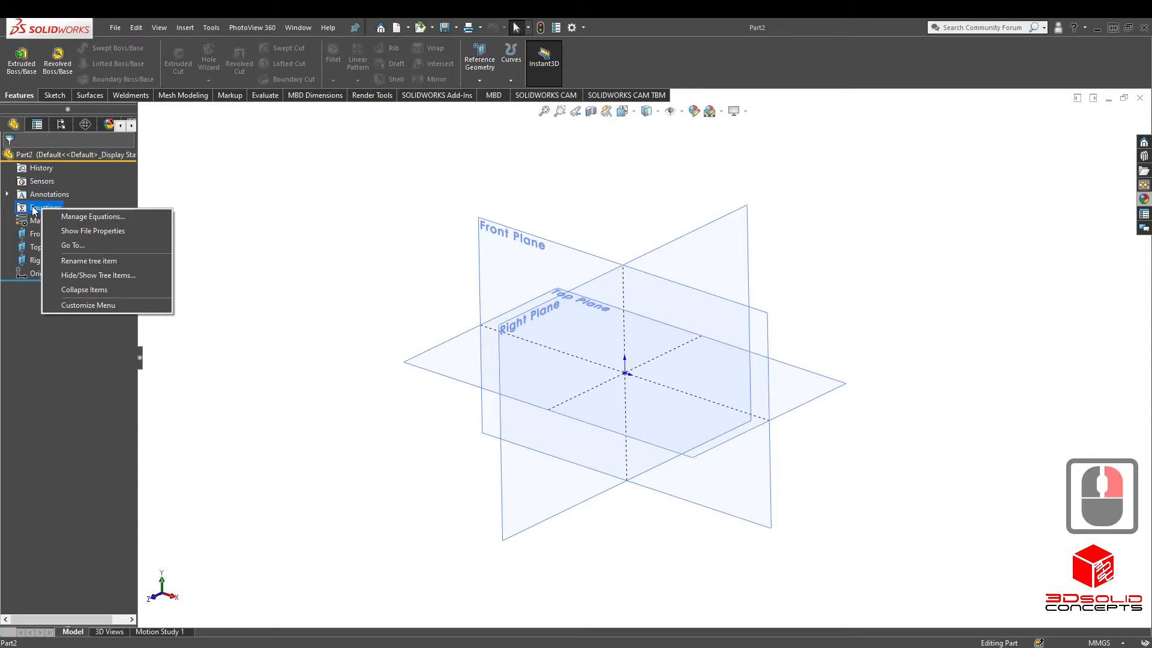
{"action": "left_click", "coordinate": [89, 215]}
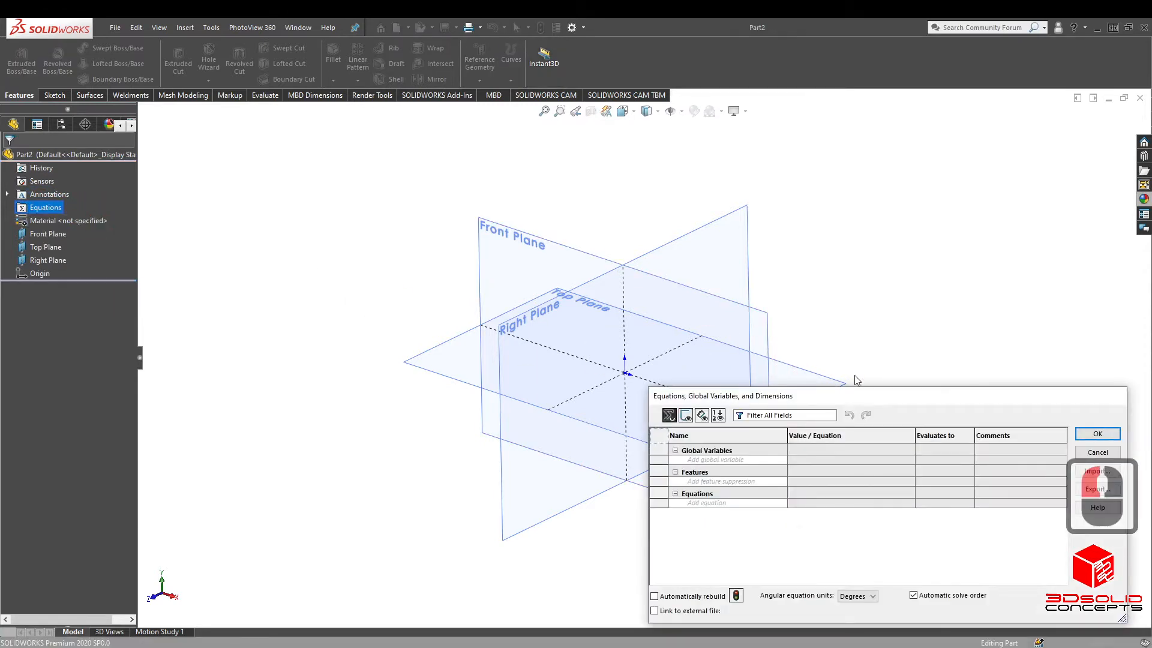
{"action": "left_click_drag", "start_coordinate": [864, 399], "coordinate": [567, 213]}
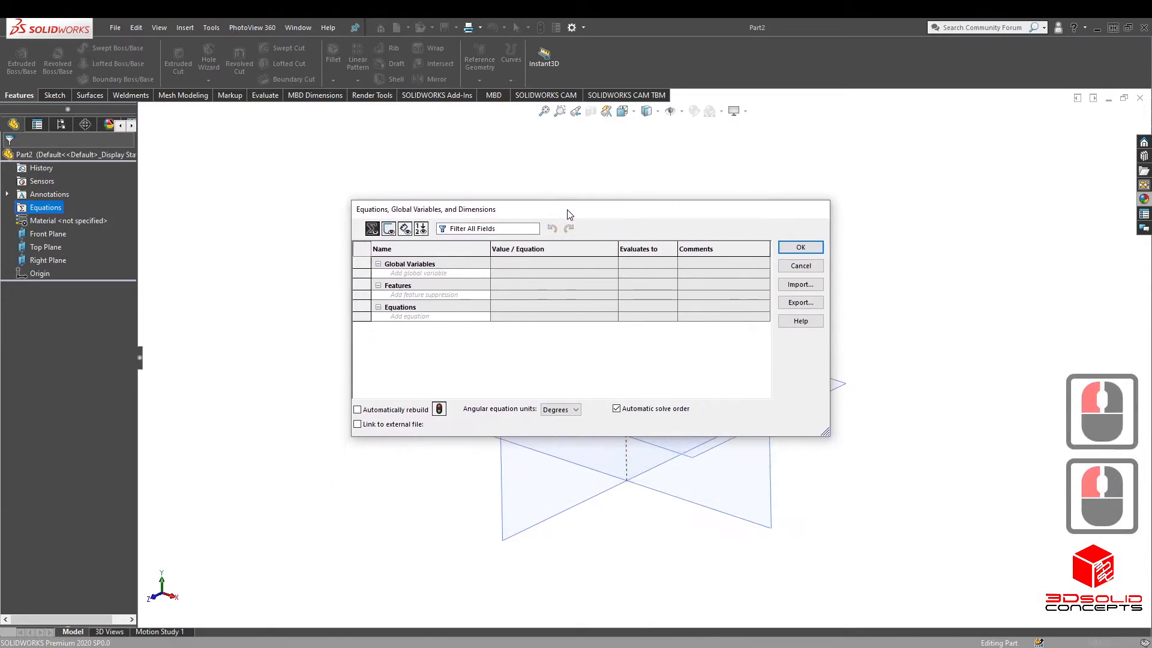
{"action": "left_click", "coordinate": [432, 274]}
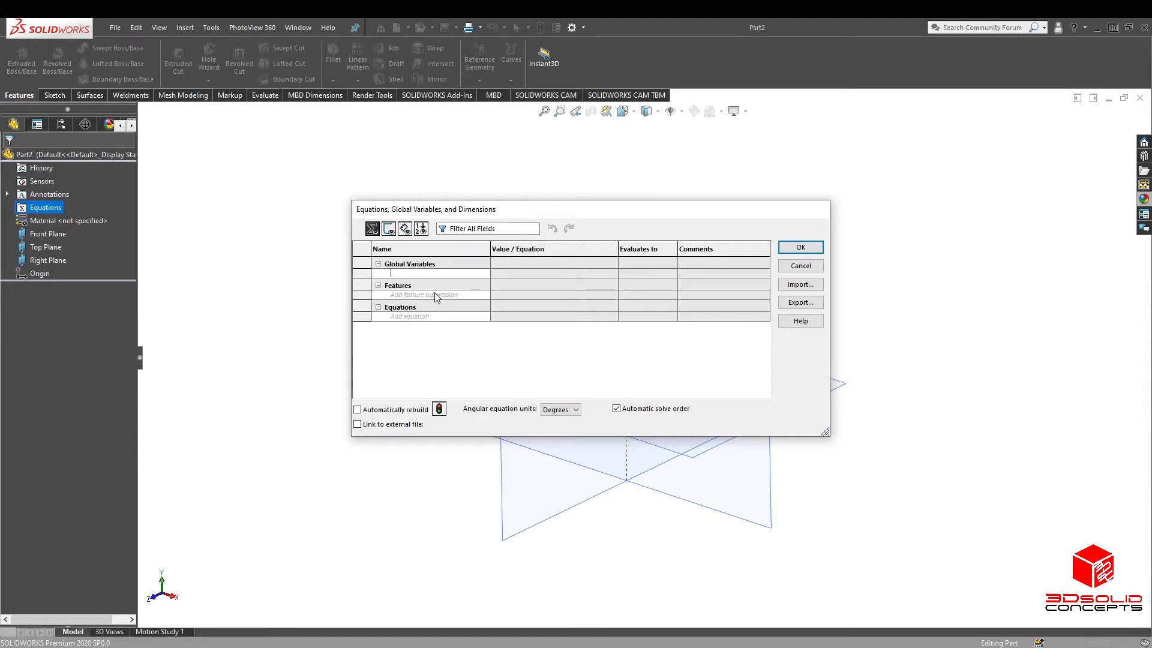
{"action": "type", "text": "radius"}
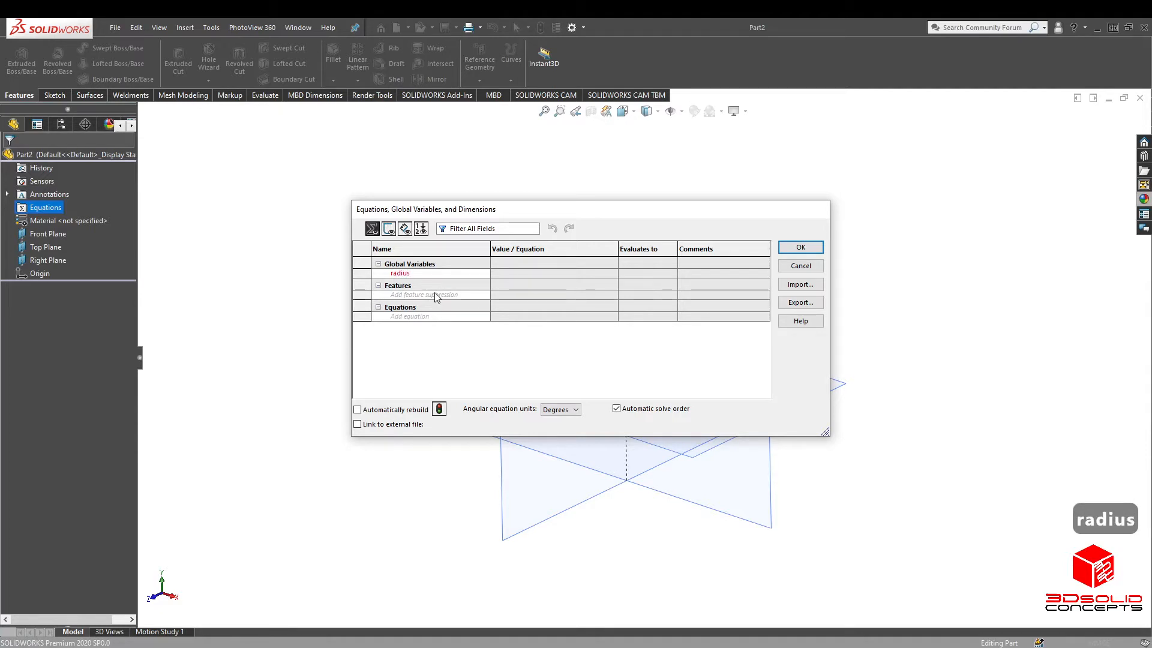
{"action": "key", "text": "BackSpace"}
{"action": "key", "text": "BackSpace"}
{"action": "key", "text": "BackSpace"}
{"action": "key", "text": "BackSpace"}
{"action": "key", "text": "BackSpace"}
{"action": "key", "text": "BackSpace"}
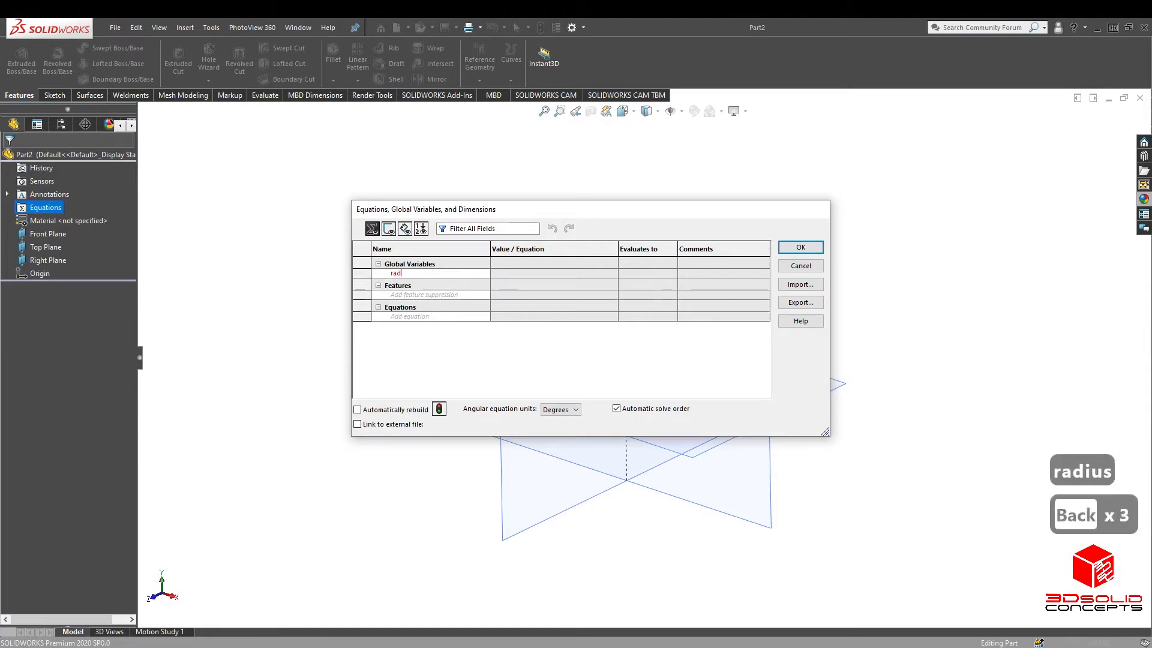
Name the global variable A and set its value to 100
{"action": "type", "text": "A"}
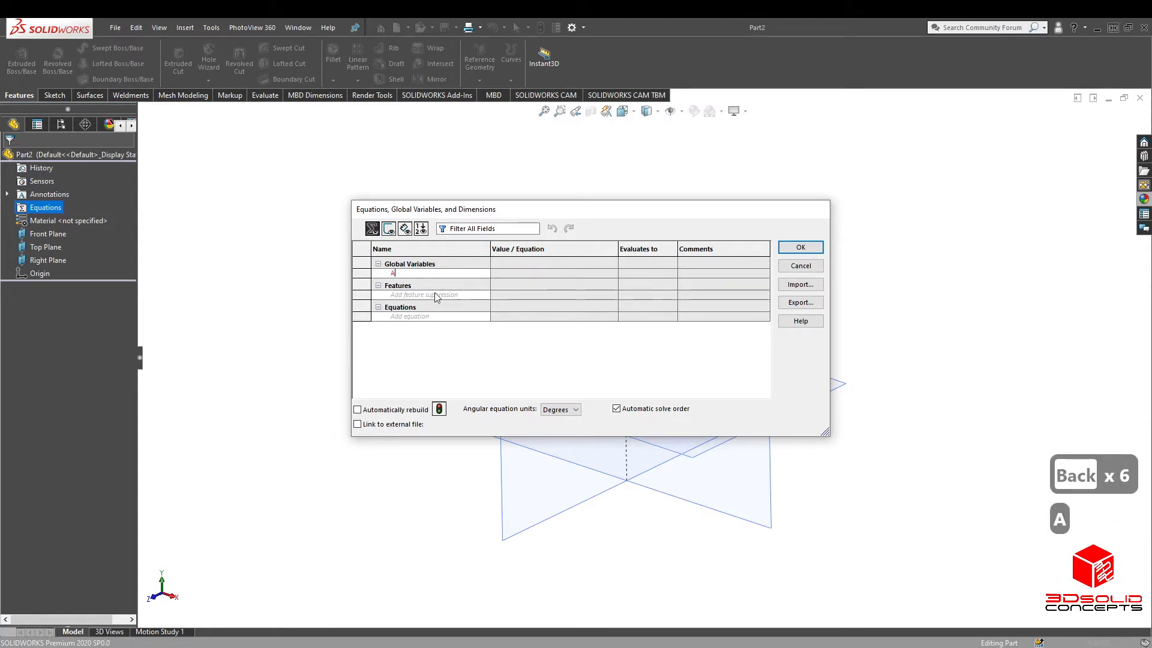
{"action": "key", "text": "Tab"}
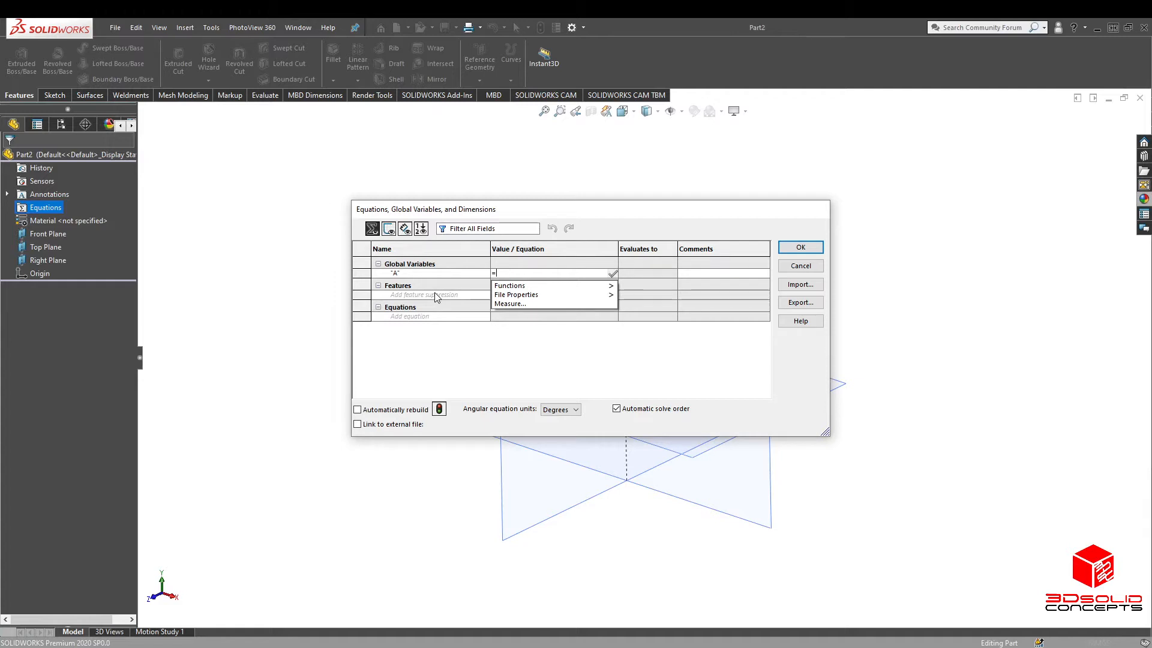
{"action": "type", "text": "100"}
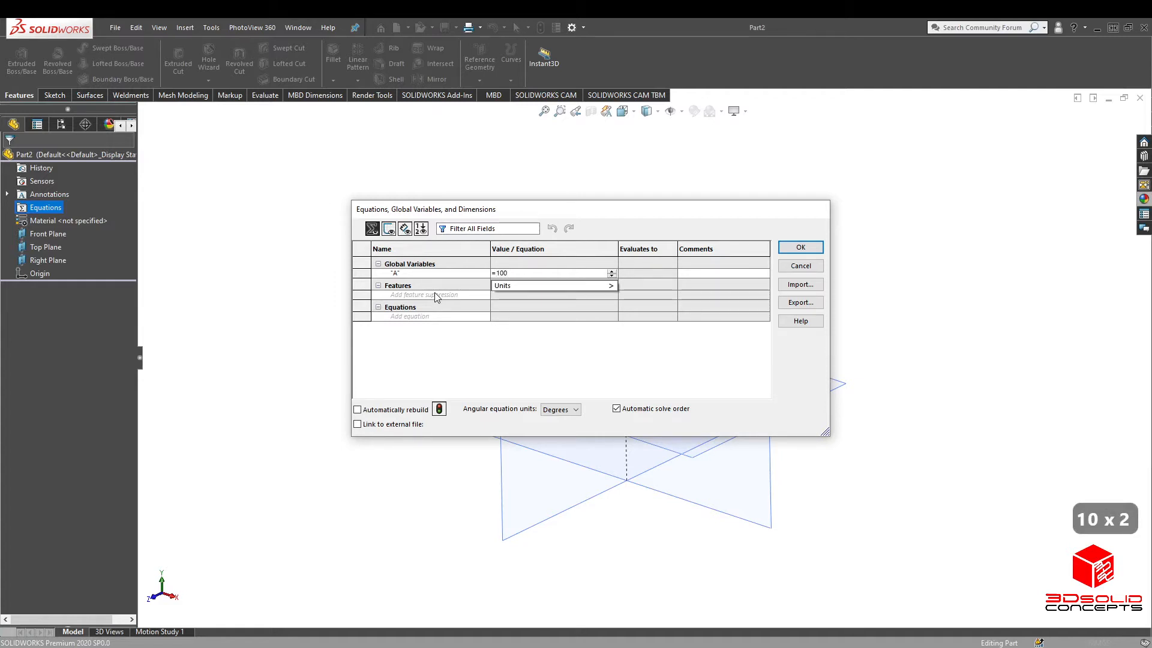
{"action": "key", "text": "Return"}
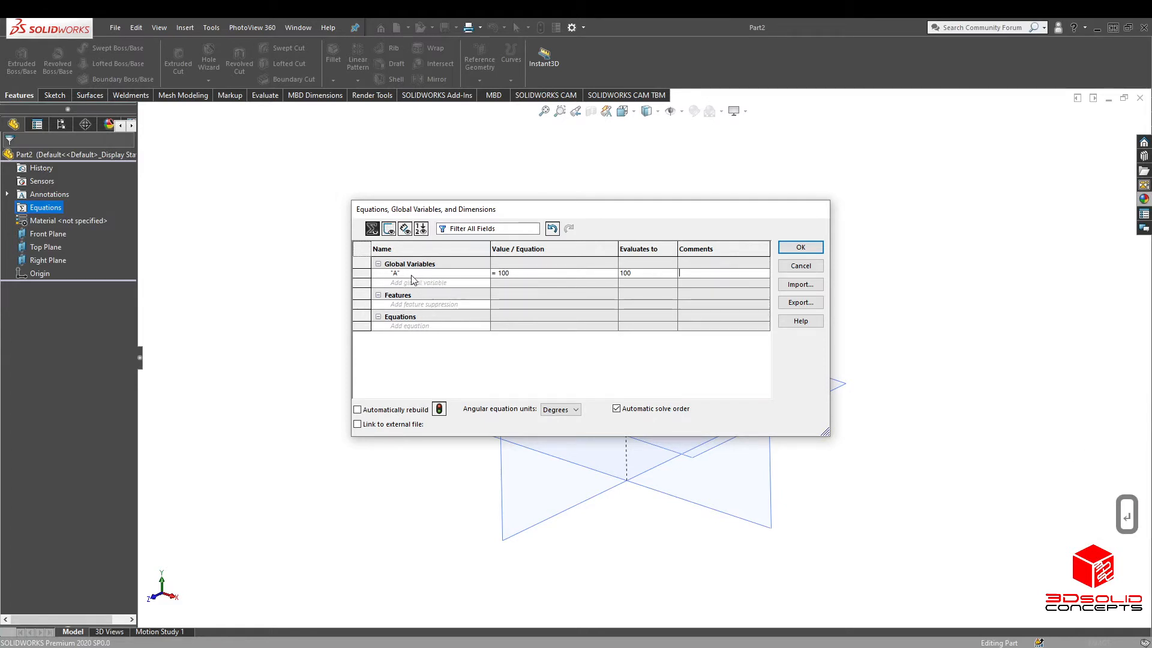
Add a second global variable B with the value 40 and accept the equations
{"action": "left_click", "coordinate": [410, 282]}
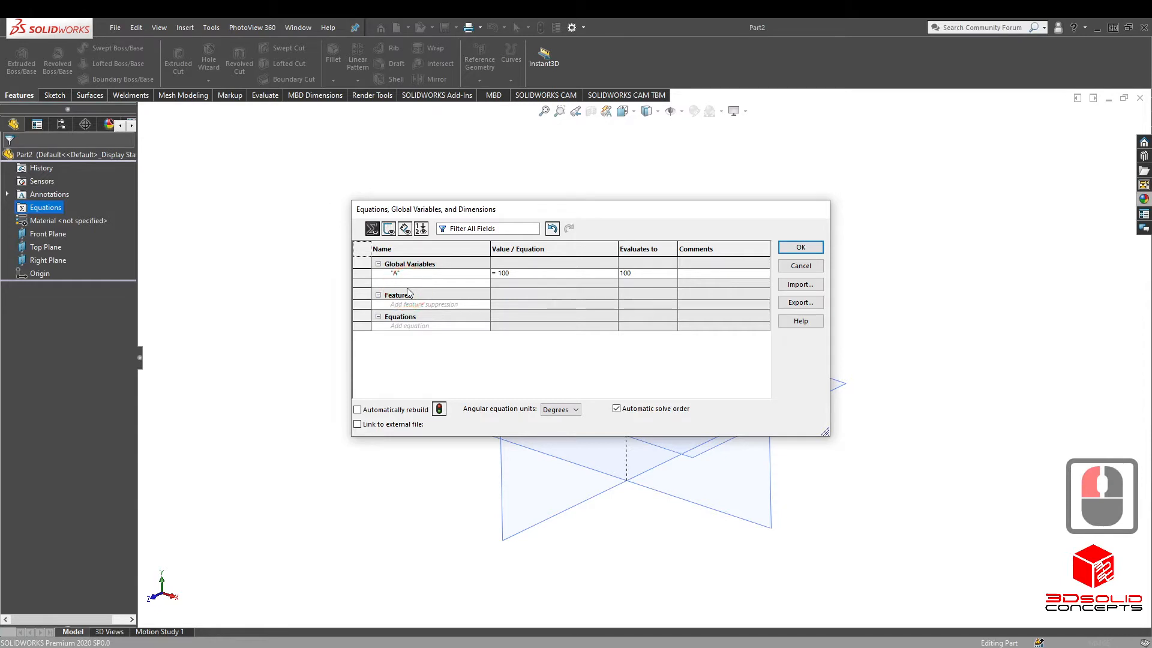
{"action": "type", "text": "B"}
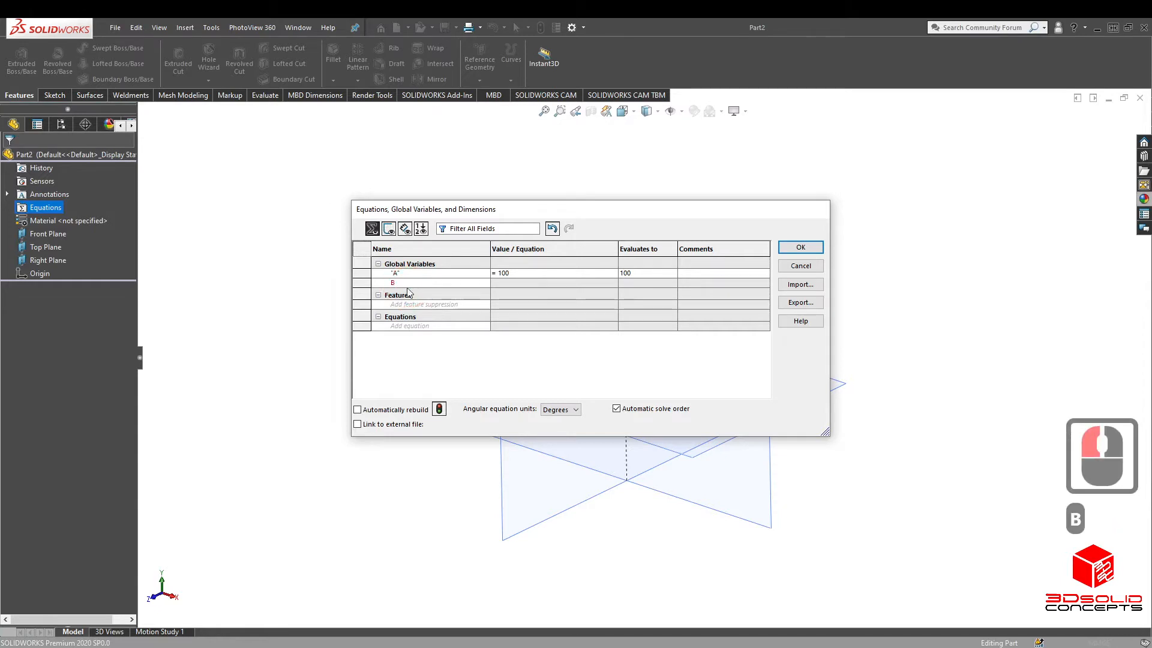
{"action": "key", "text": "Tab"}
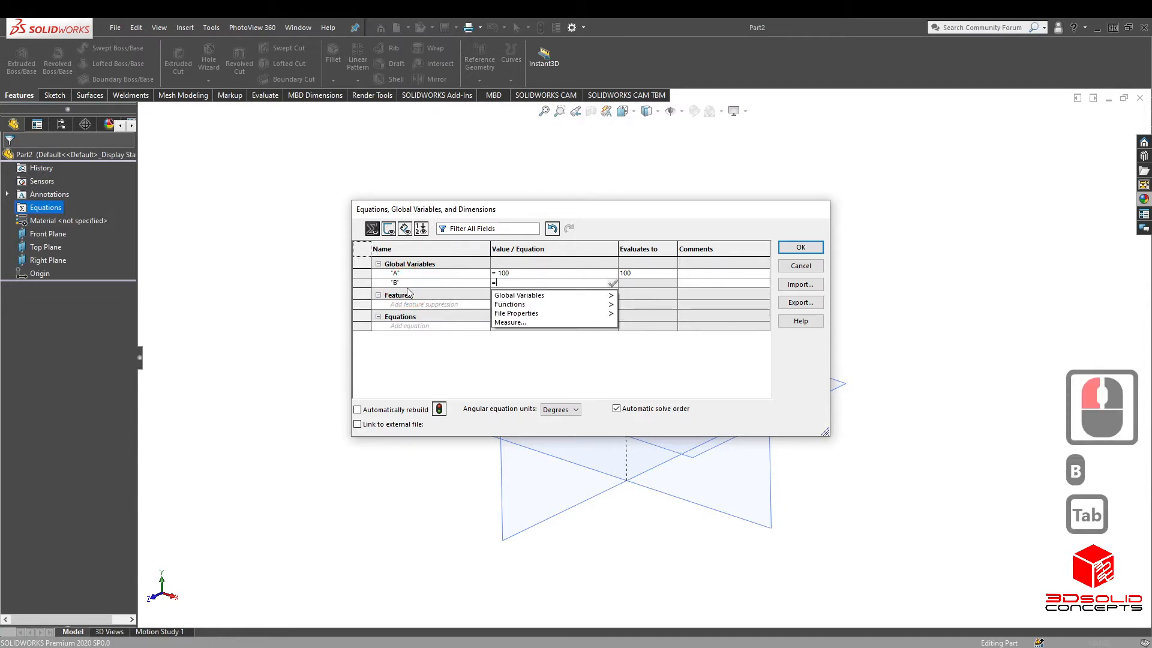
{"action": "type", "text": "40"}
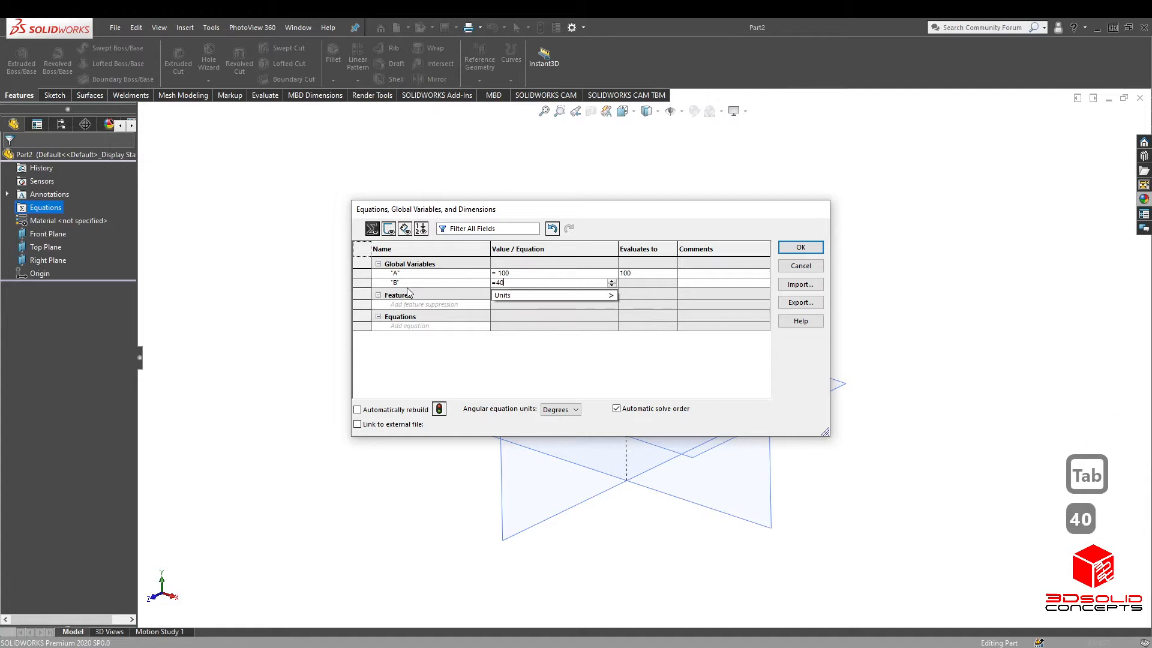
{"action": "key", "text": "Return"}
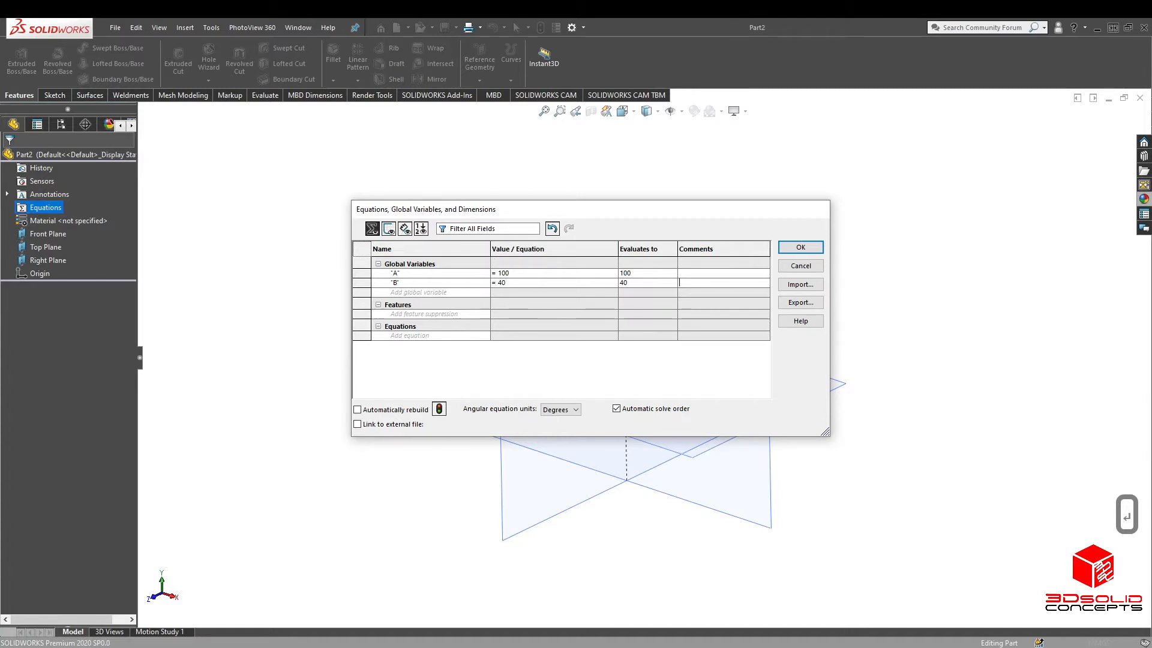
{"action": "left_click_drag", "start_coordinate": [1151, 144], "coordinate": [673, 99]}
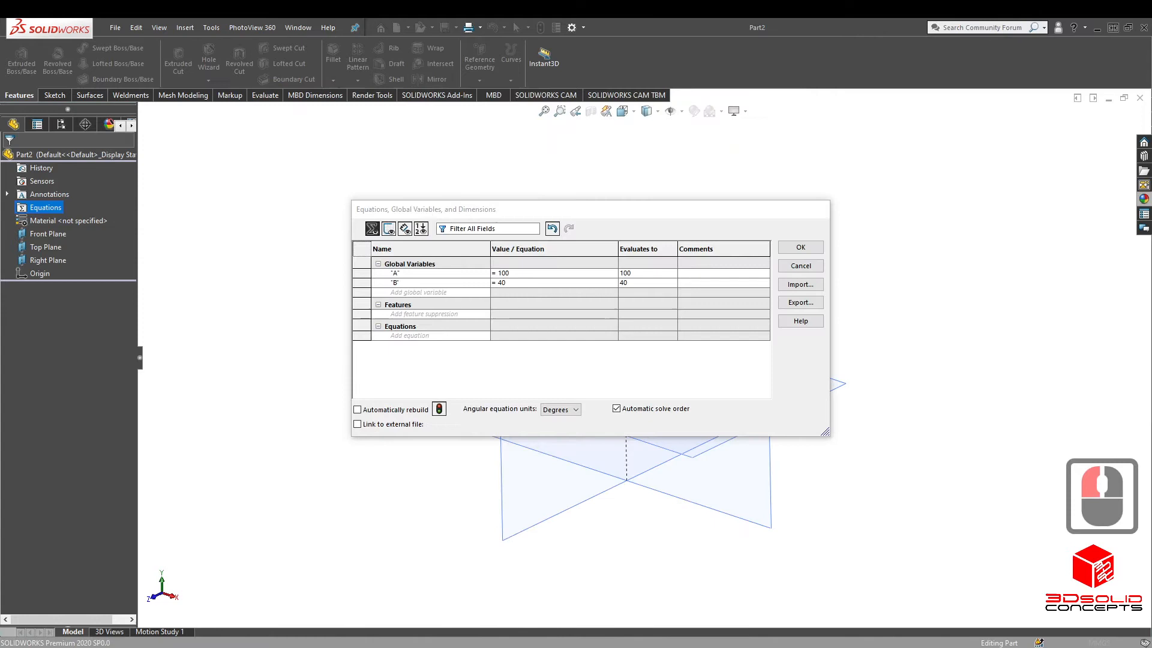
{"action": "left_click", "coordinate": [442, 254]}
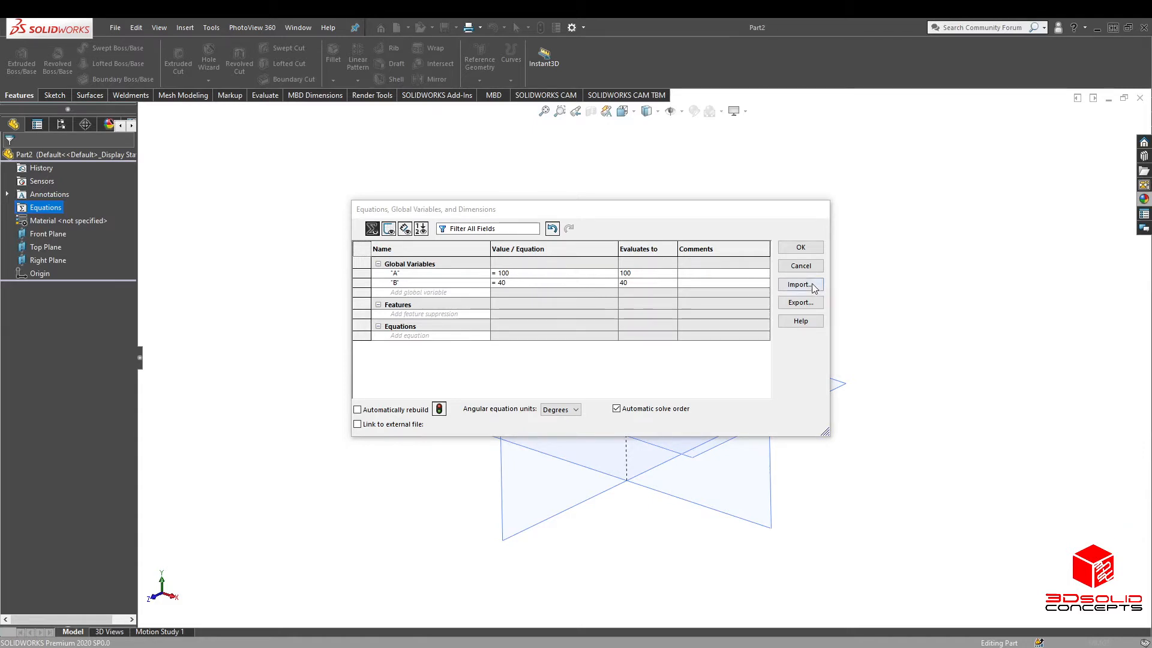
{"action": "left_click", "coordinate": [800, 249]}
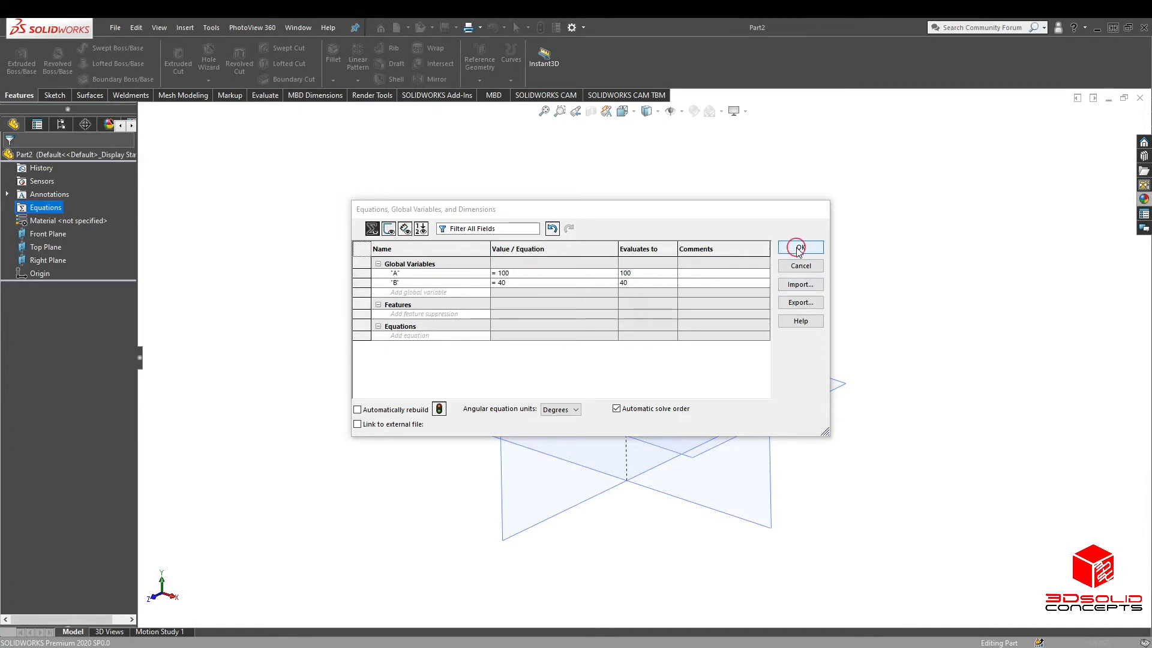
Bring the exercise T1.1.1 drawing in Foxit Reader into view to examine the part's shape, and move the window aside again
{"action": "left_click", "coordinate": [929, 262]}
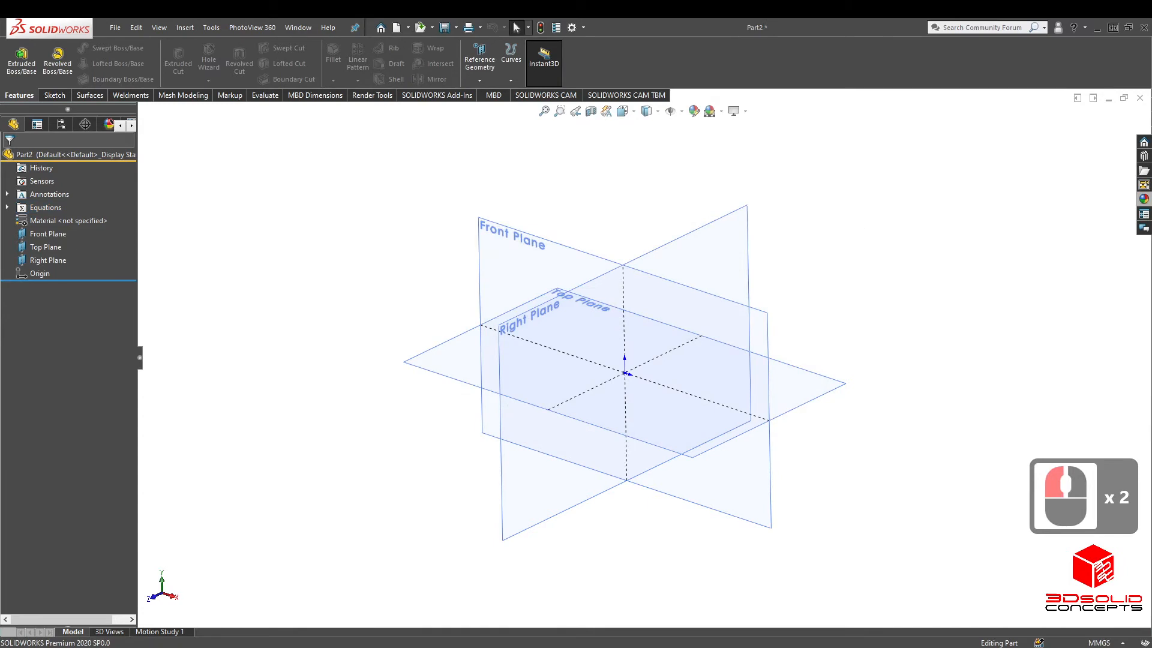
{"action": "left_click_drag", "start_coordinate": [0, 153], "coordinate": [619, 75]}
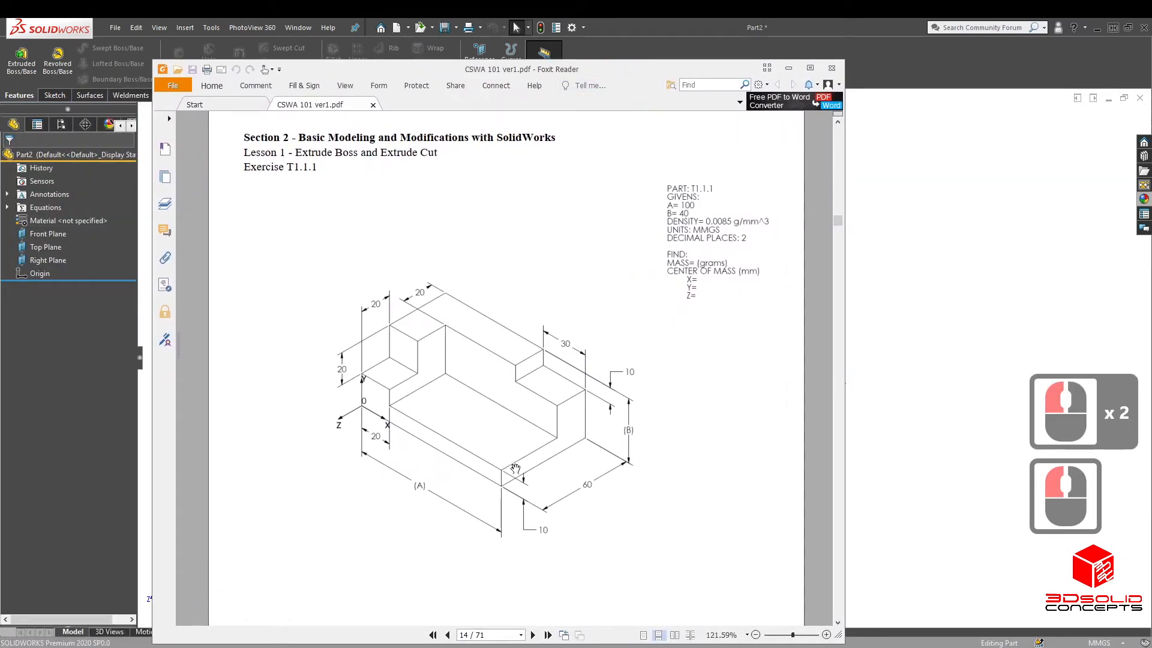
{"action": "left_click", "coordinate": [551, 69]}
{"action": "left_click_drag", "start_coordinate": [551, 69], "coordinate": [0, 69]}
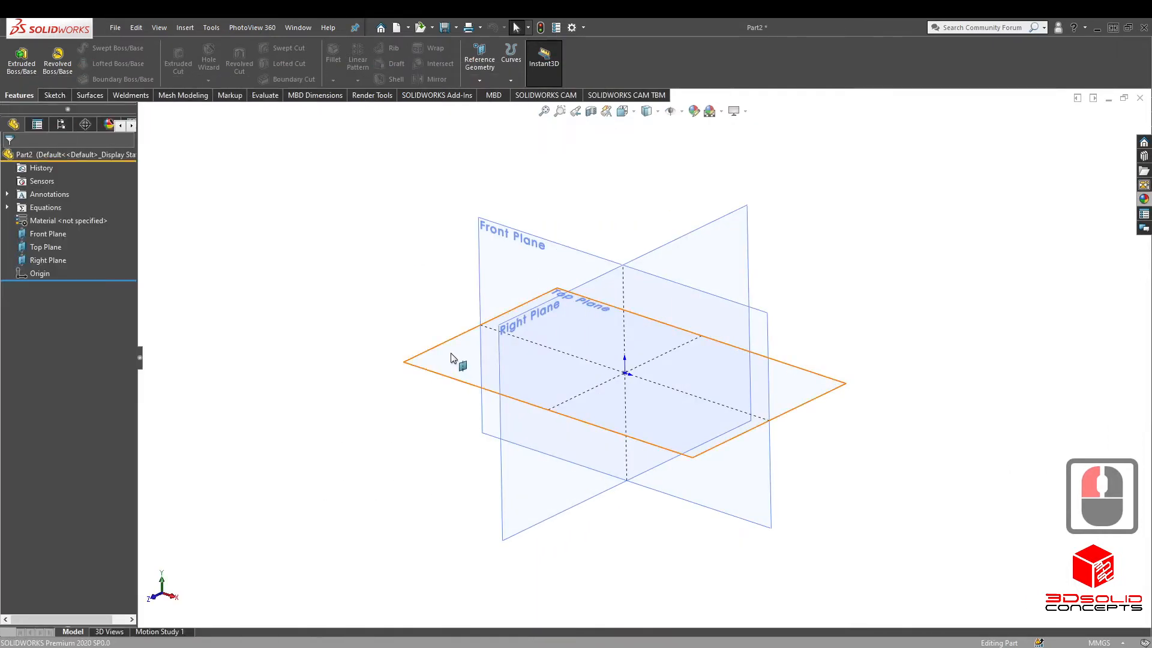
Select the Top Plane and start a new sketch on it
{"action": "left_click", "coordinate": [431, 359]}
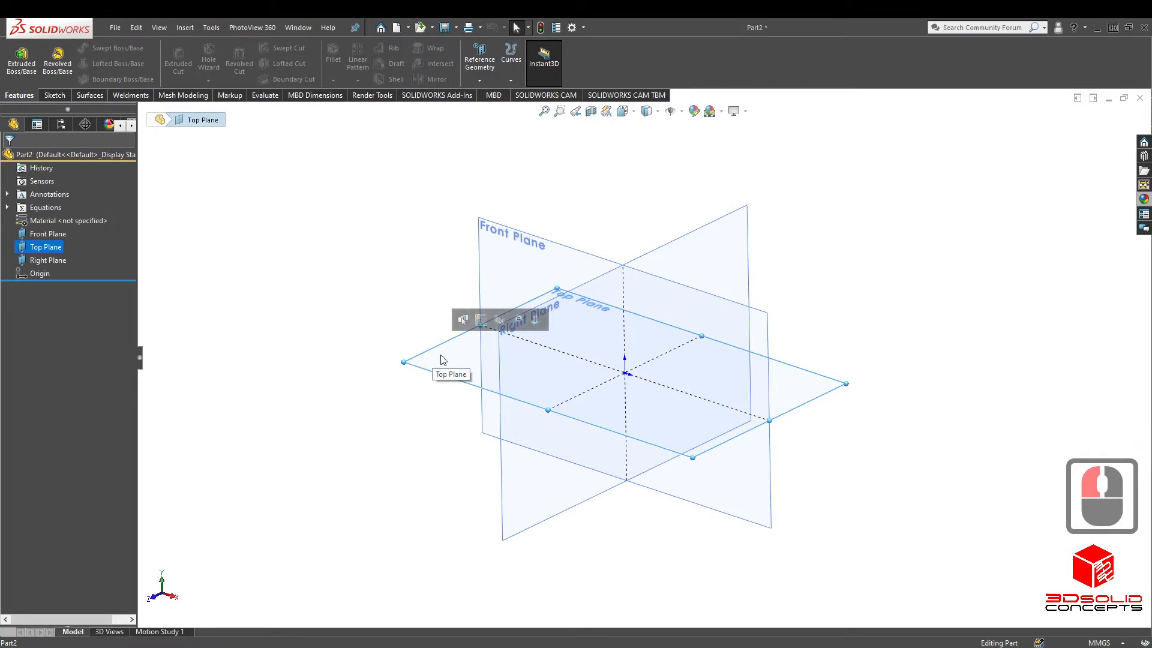
{"action": "right_click", "coordinate": [442, 358]}
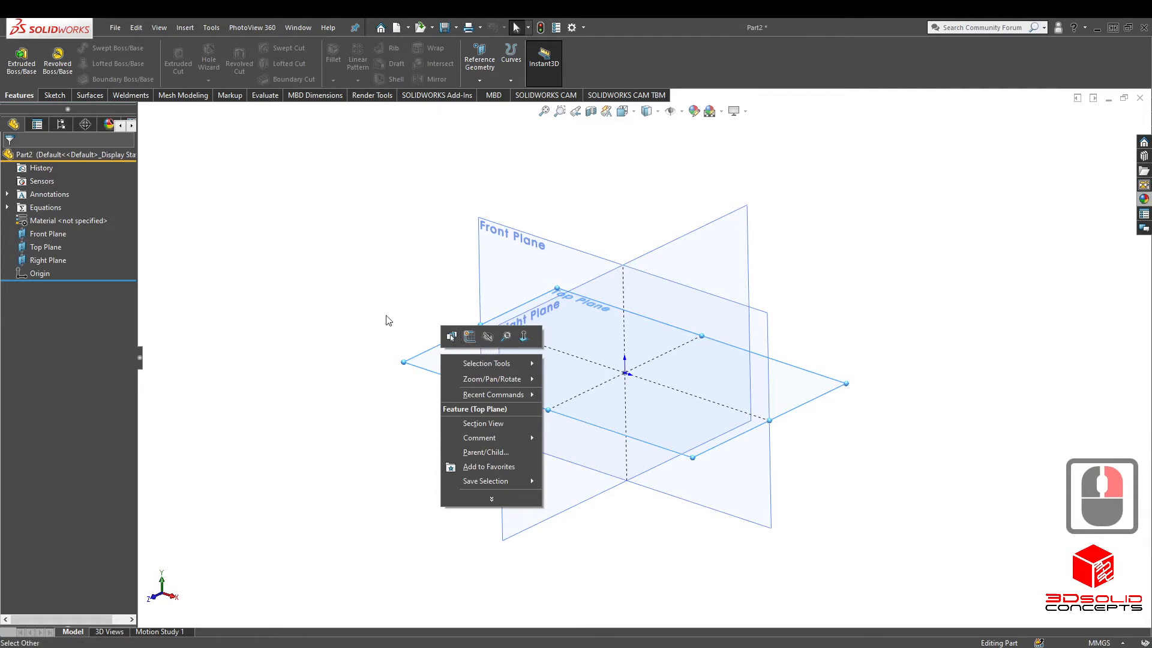
{"action": "right_click", "coordinate": [58, 95]}
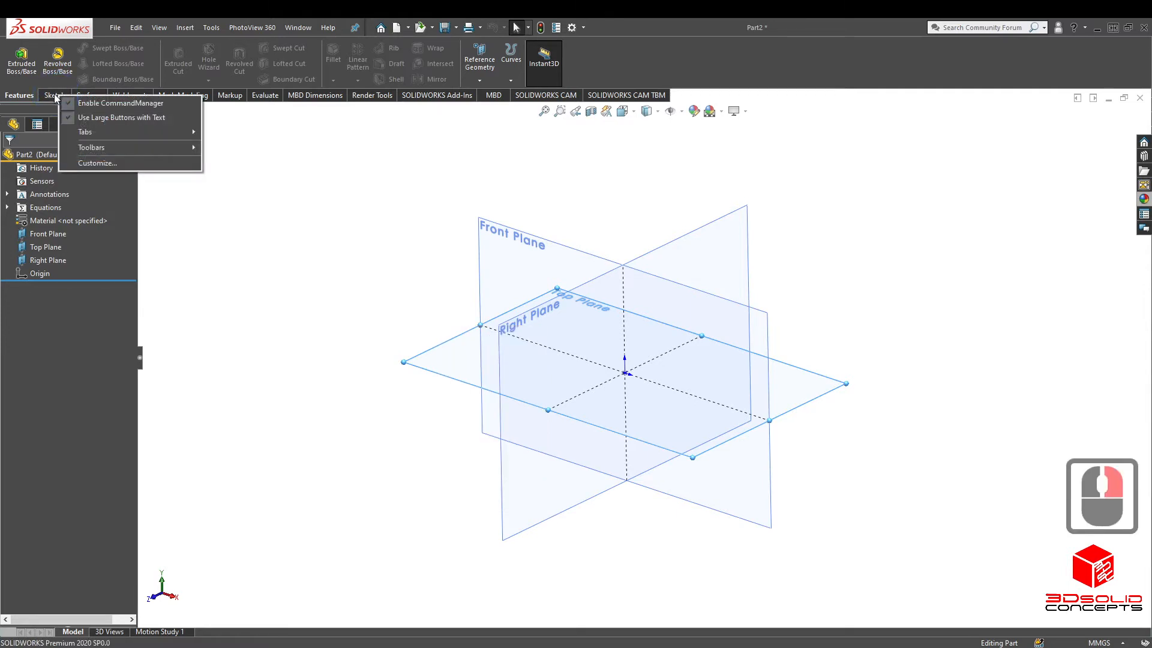
{"action": "left_click", "coordinate": [54, 94]}
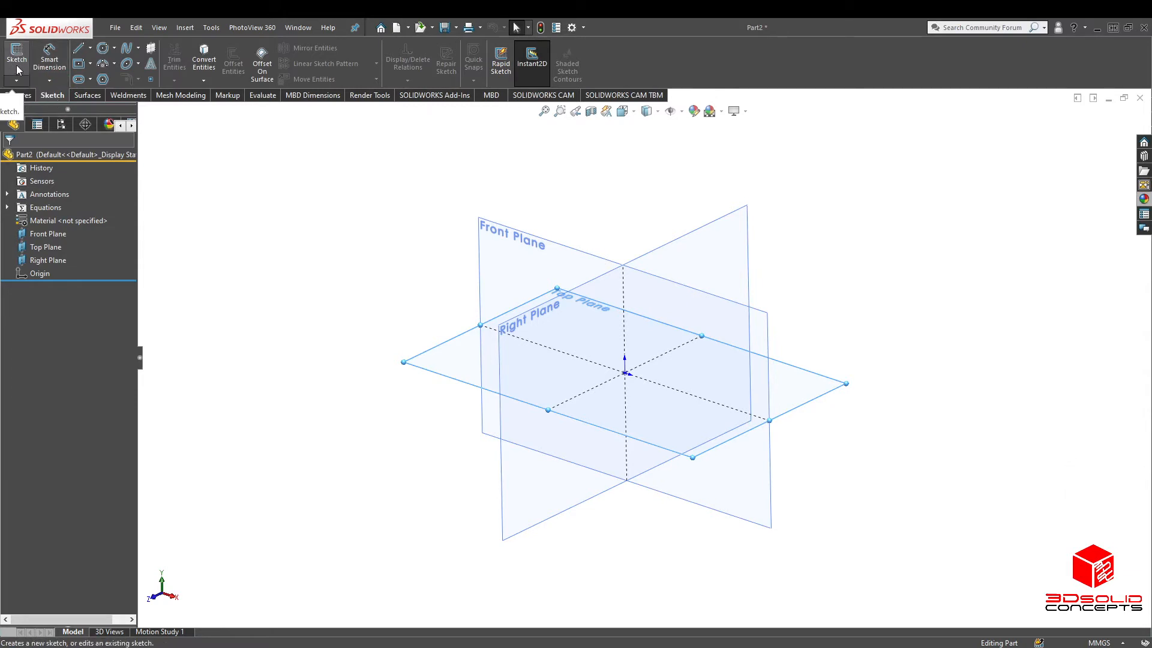
{"action": "right_click", "coordinate": [455, 364]}
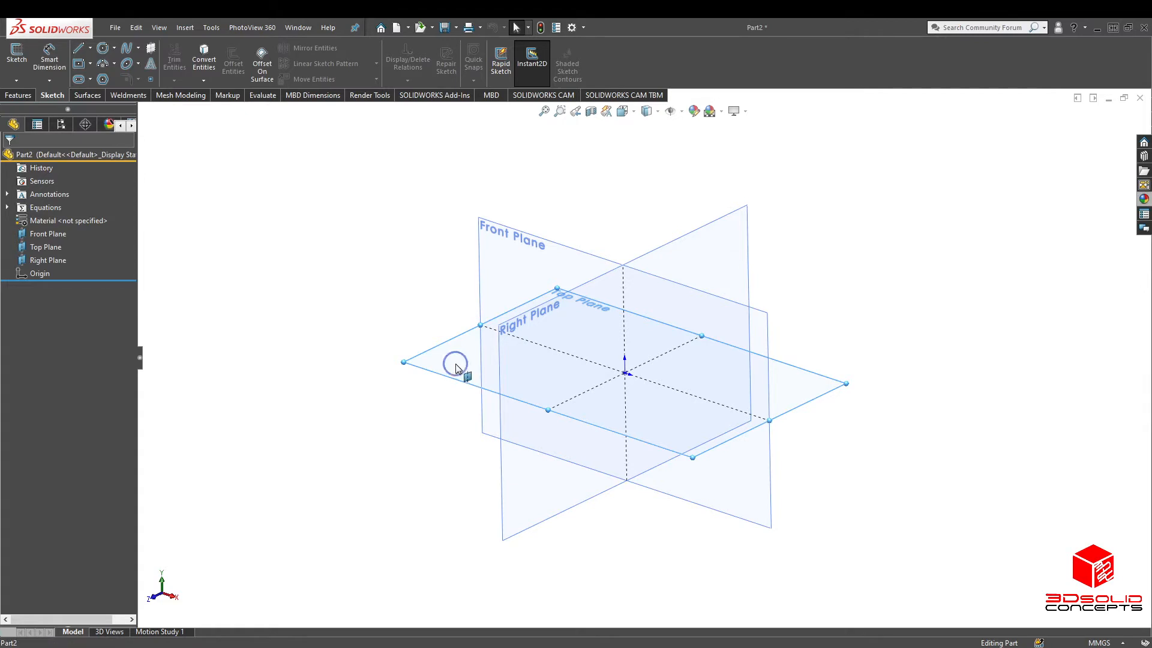
{"action": "left_click", "coordinate": [485, 347]}
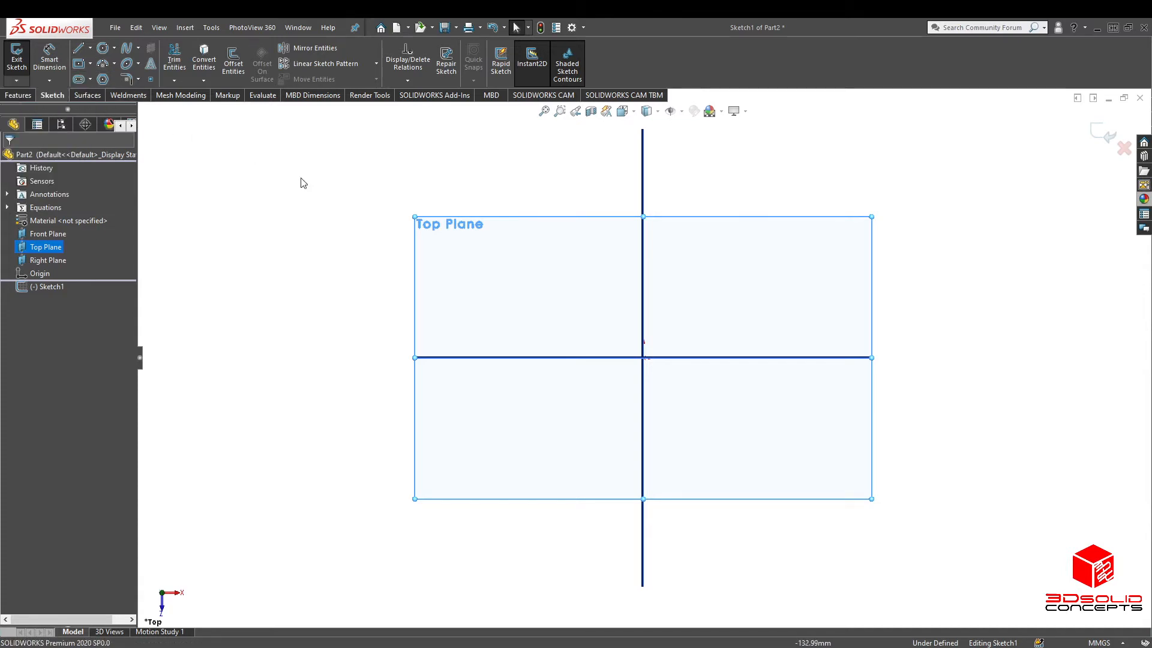
Consult the exercise drawing in Foxit Reader for the origin's position on the part, and move the window aside again
{"action": "left_click", "coordinate": [91, 66]}
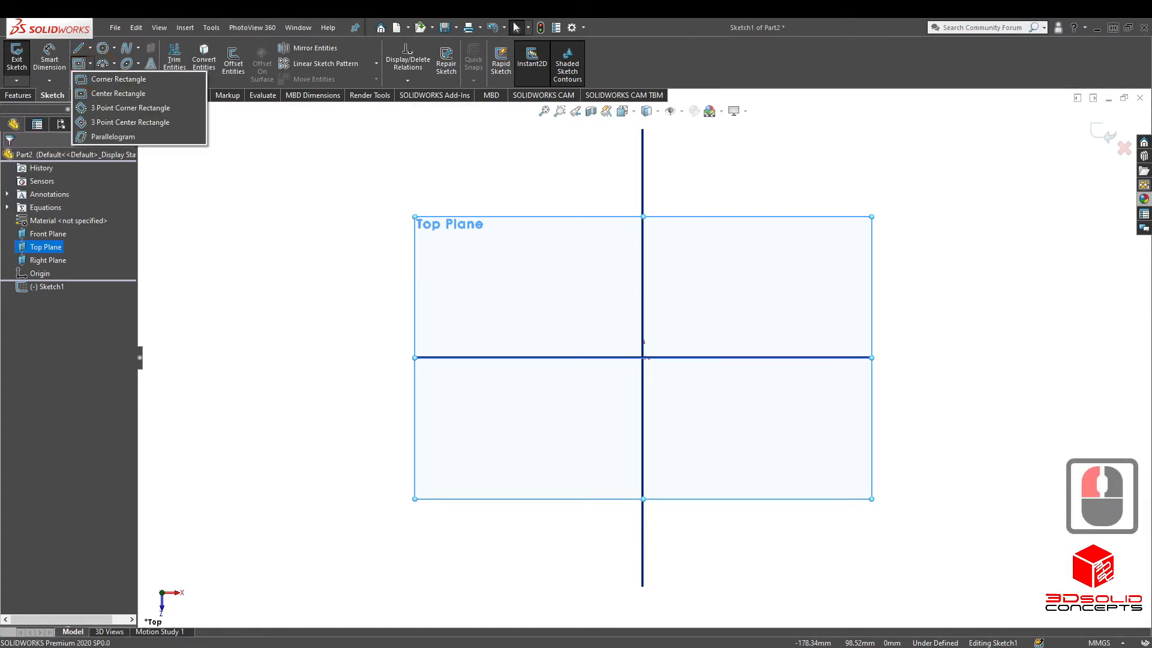
{"action": "left_click_drag", "start_coordinate": [1151, 67], "coordinate": [533, 33]}
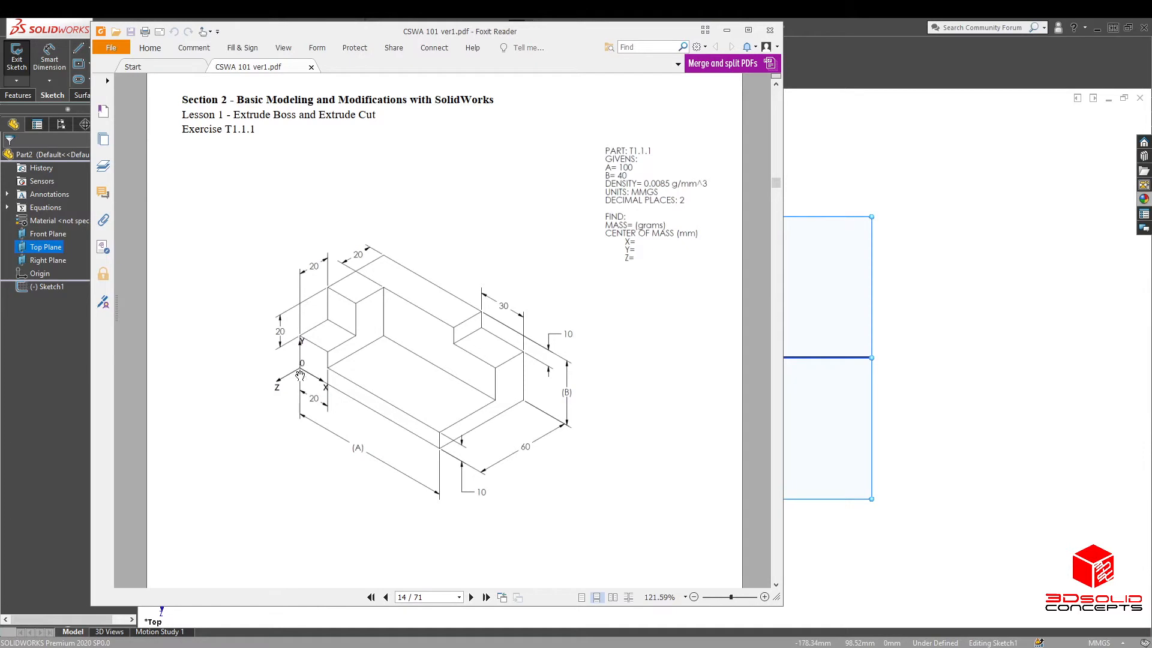
{"action": "left_click_drag", "start_coordinate": [573, 28], "coordinate": [0, 63]}
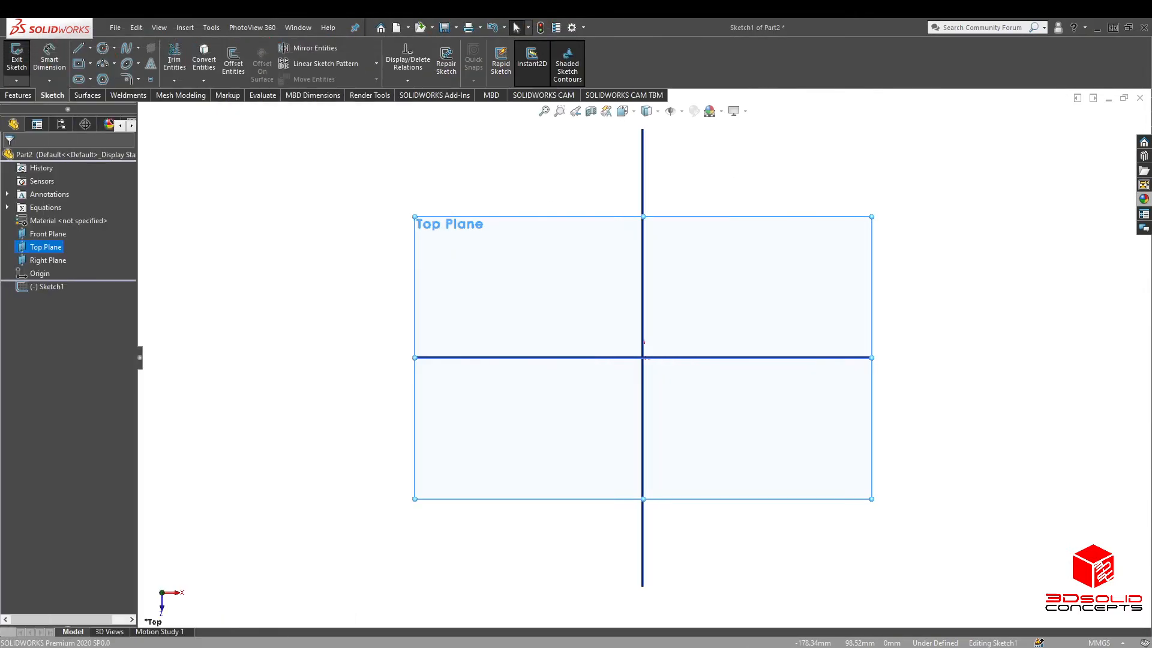
Sketch a corner rectangle starting at the origin, about 105 mm wide and 69 mm high, above and to the right of it
{"action": "left_click", "coordinate": [90, 64]}
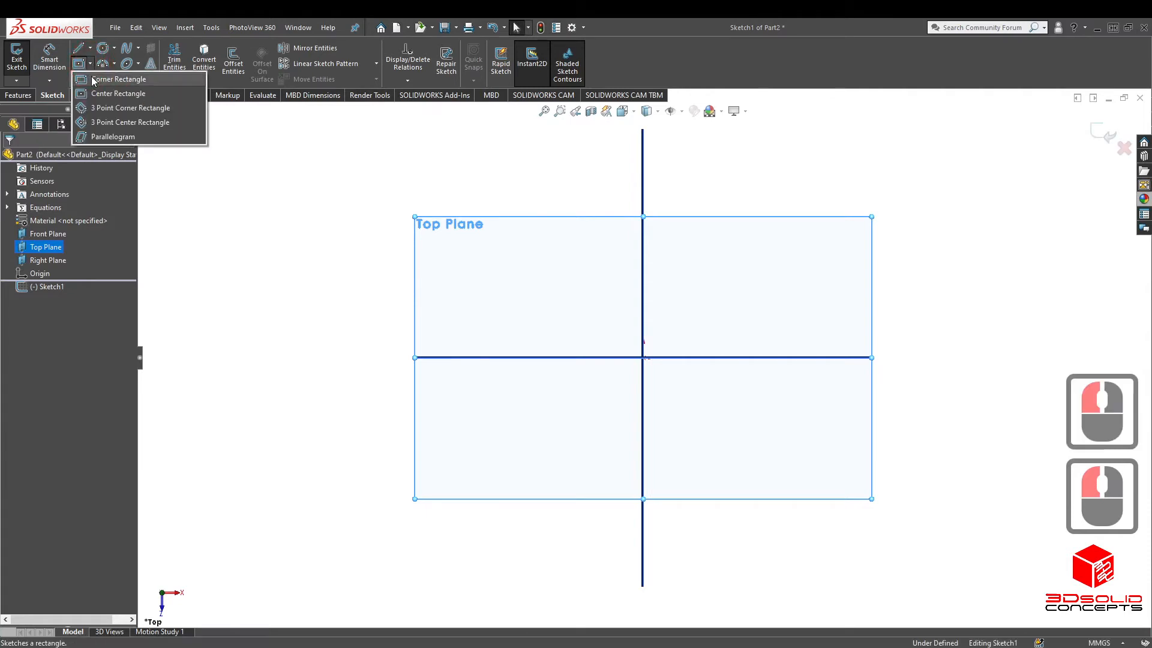
{"action": "left_click", "coordinate": [94, 79]}
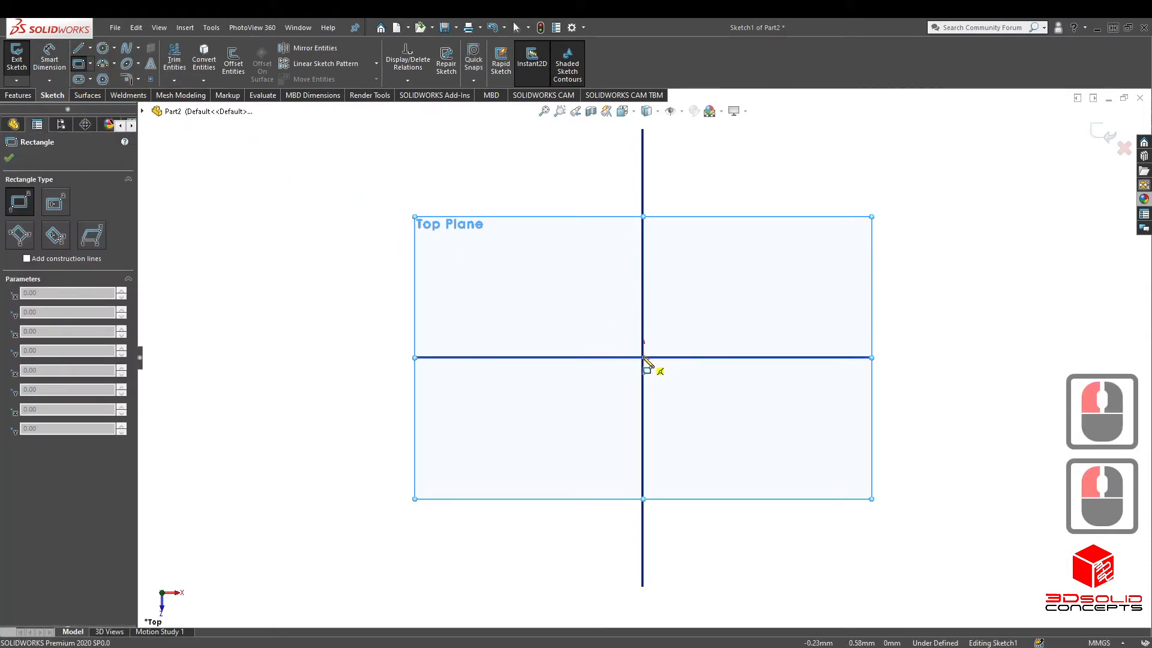
{"action": "left_click", "coordinate": [90, 64]}
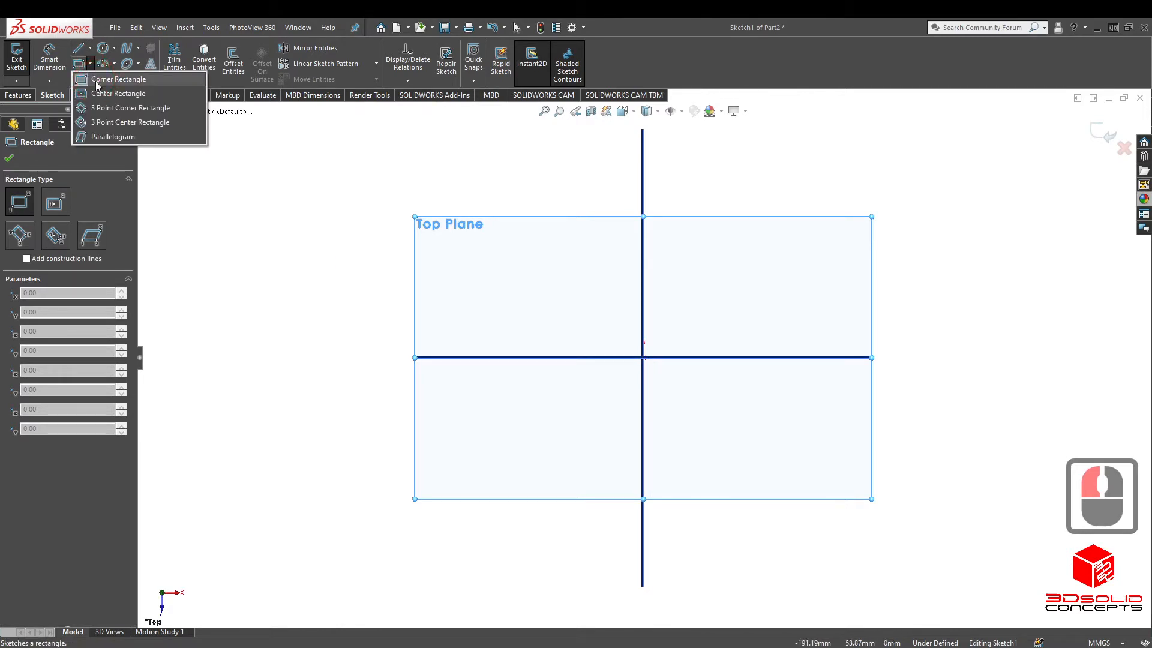
{"action": "left_click", "coordinate": [95, 81]}
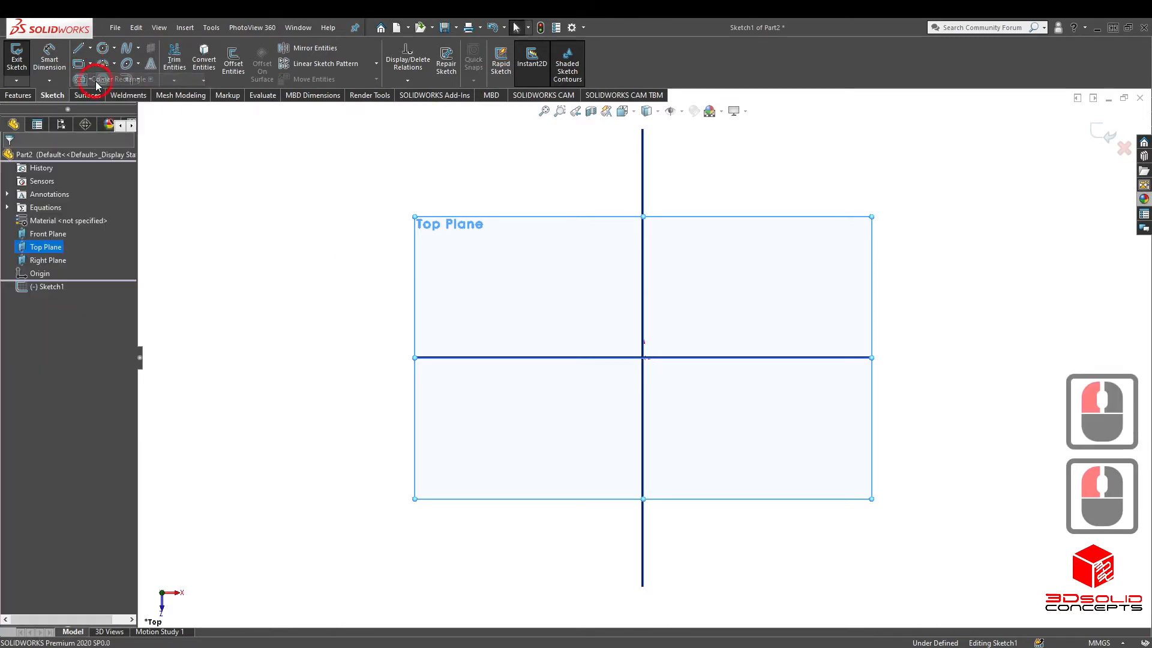
{"action": "left_click", "coordinate": [643, 359]}
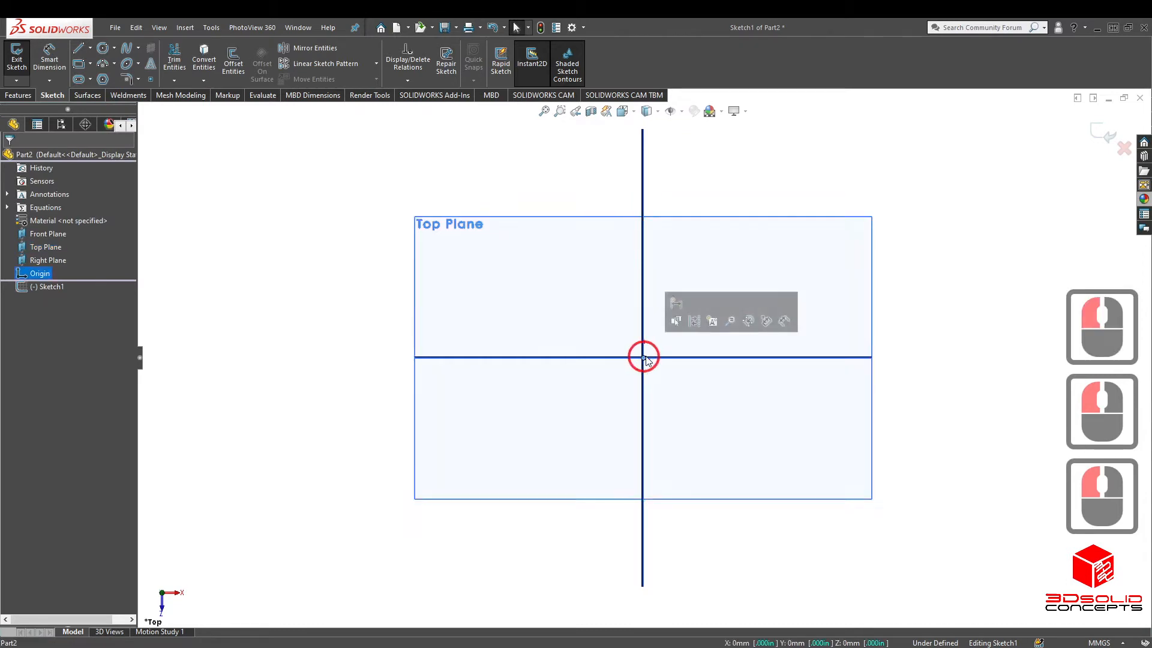
{"action": "left_click", "coordinate": [81, 63]}
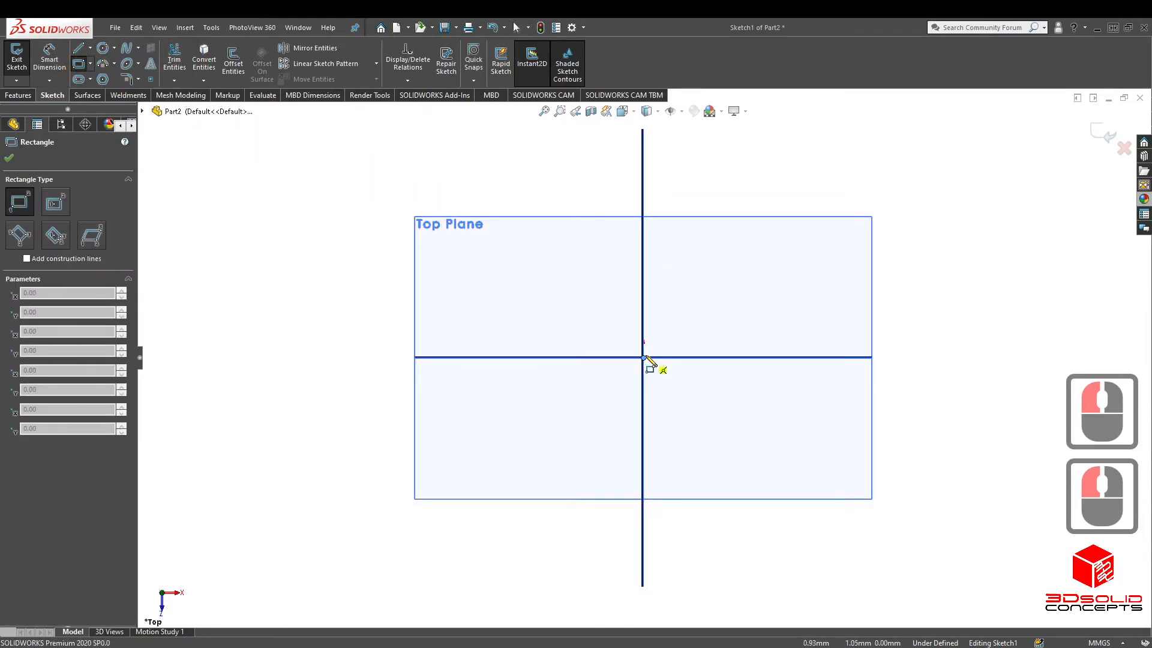
{"action": "left_click", "coordinate": [644, 359]}
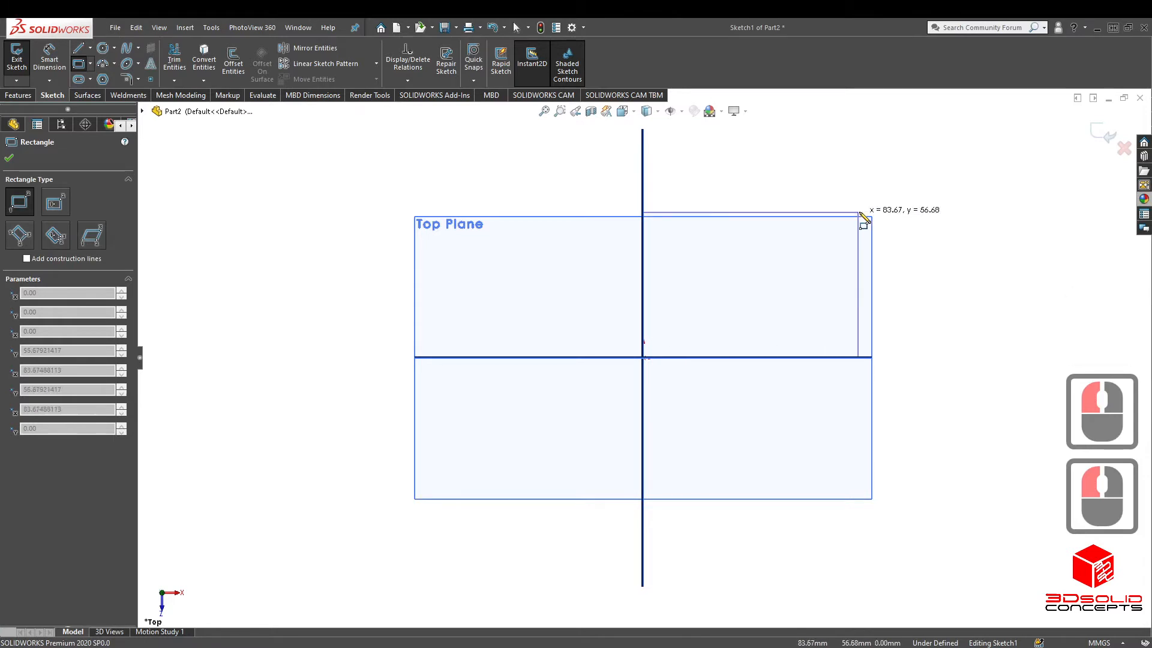
{"action": "left_click", "coordinate": [913, 180]}
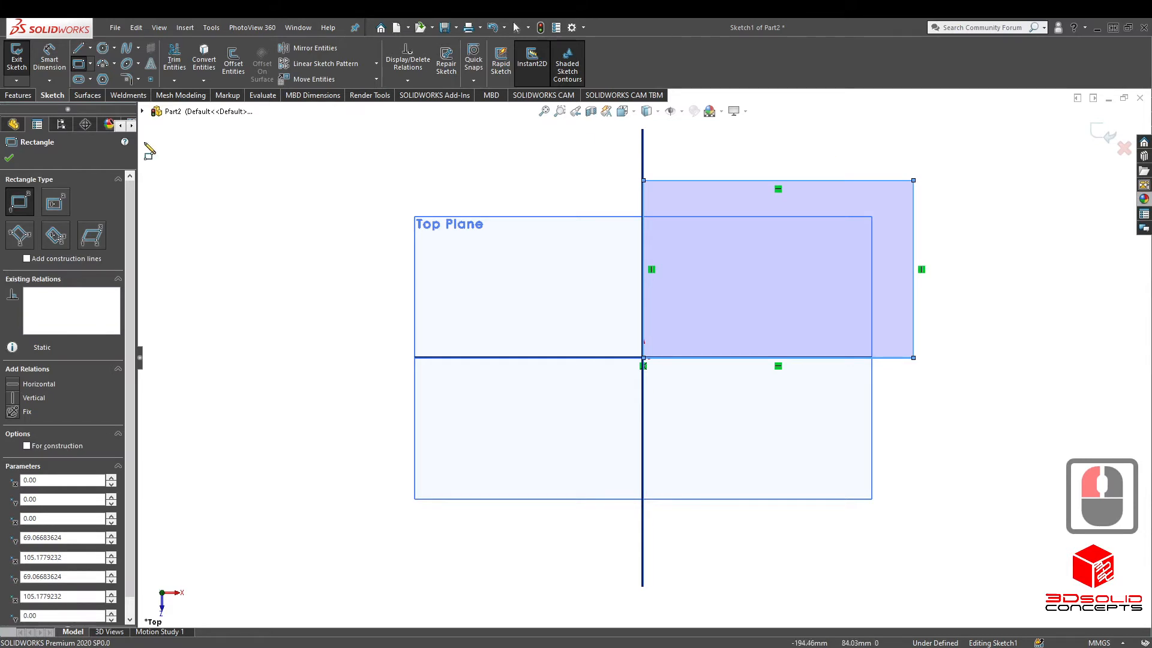
{"action": "left_click", "coordinate": [12, 158]}
Enlarge the rectangle by pulling the corner opposite the origin outward to a height of about 74 mm
{"action": "left_click", "coordinate": [739, 244]}
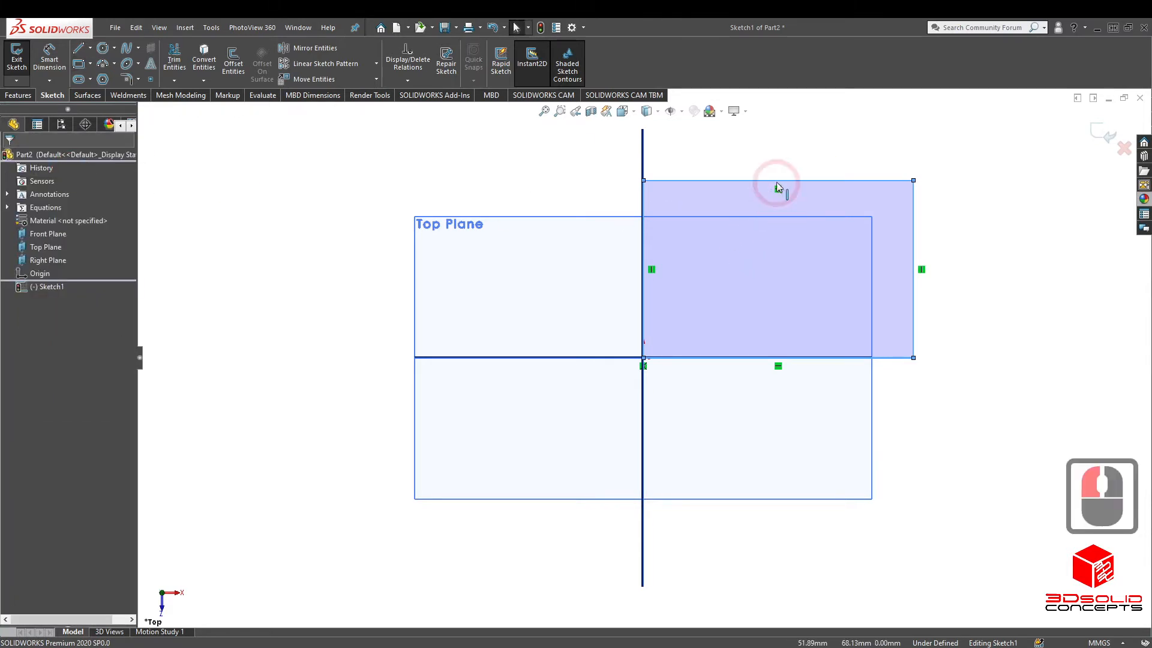
{"action": "left_click_drag", "start_coordinate": [913, 180], "coordinate": [973, 168]}
{"action": "double_click", "coordinate": [960, 218]}
{"action": "double_click", "coordinate": [1044, 244]}
{"action": "double_click", "coordinate": [1008, 160]}
{"action": "double_click", "coordinate": [1023, 219]}
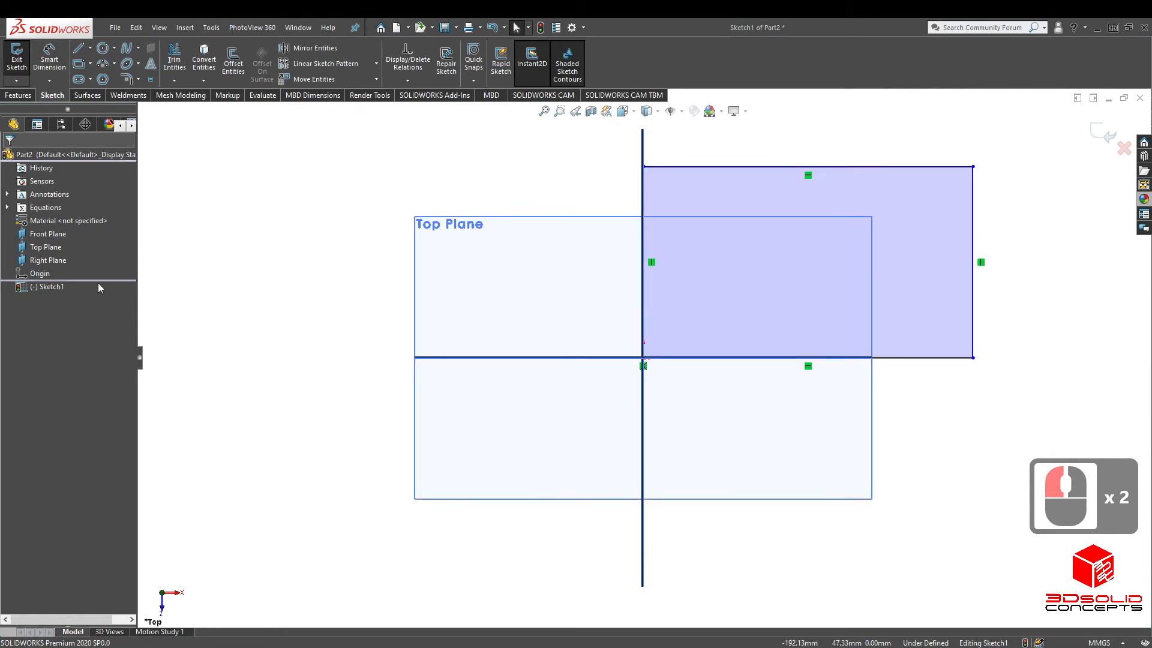
Add a Smart Dimension to the rectangle's right vertical edge, placing it outside the profile
{"action": "left_click", "coordinate": [49, 58]}
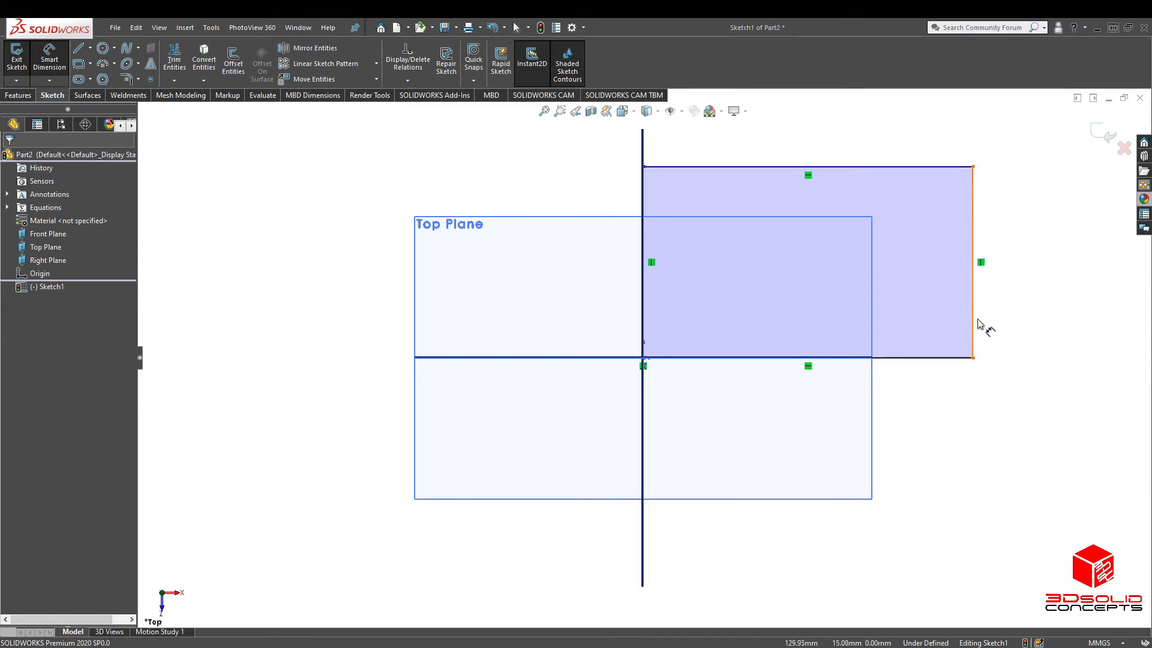
{"action": "left_click", "coordinate": [57, 69]}
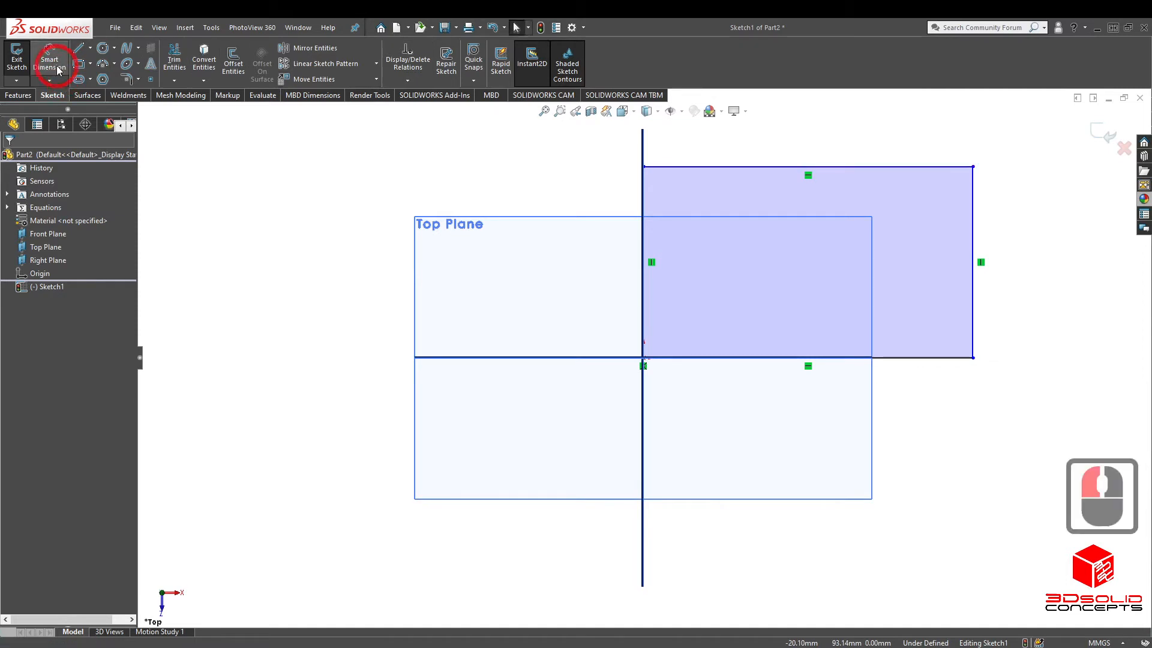
{"action": "left_click", "coordinate": [57, 69]}
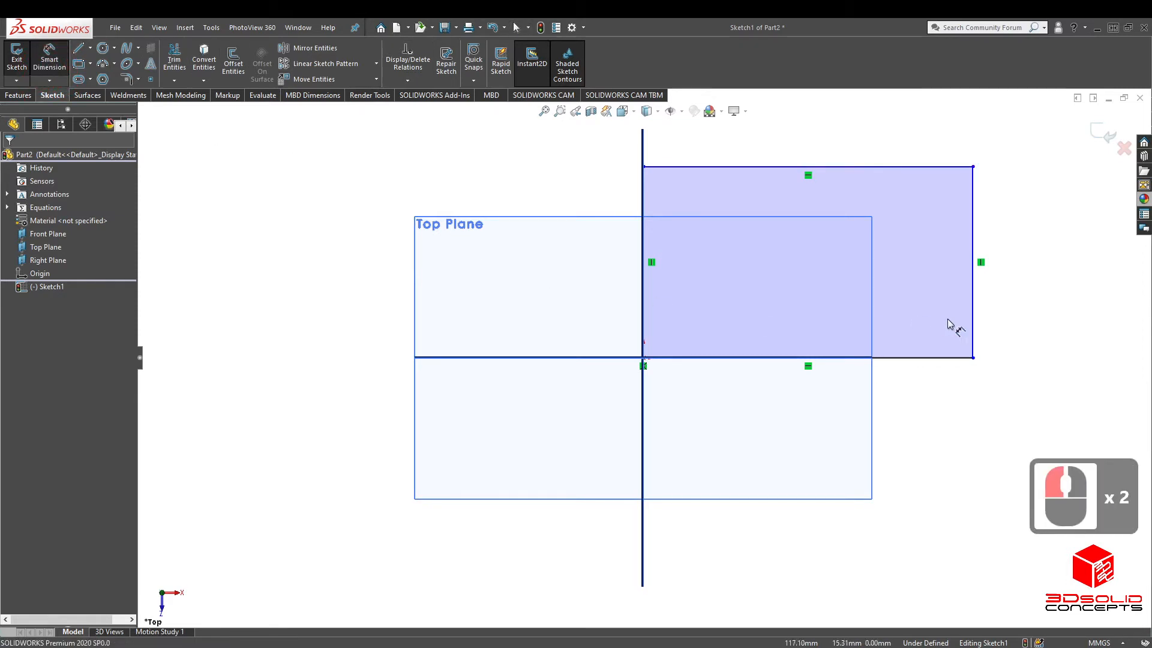
{"action": "left_click", "coordinate": [974, 286]}
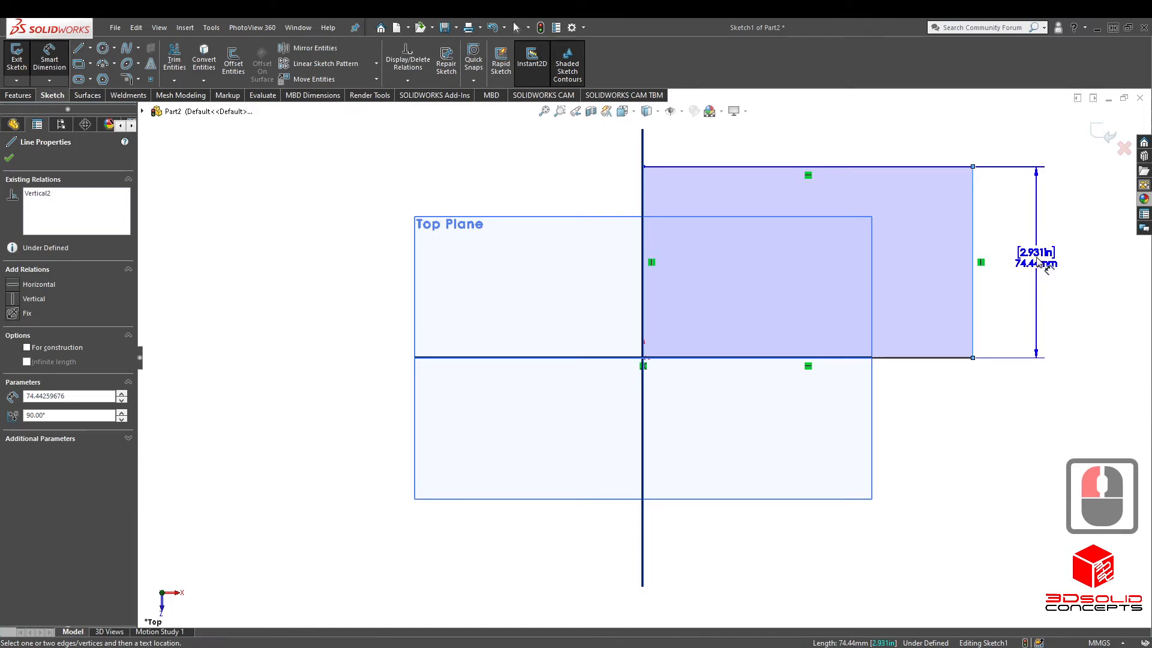
{"action": "left_click", "coordinate": [1042, 262]}
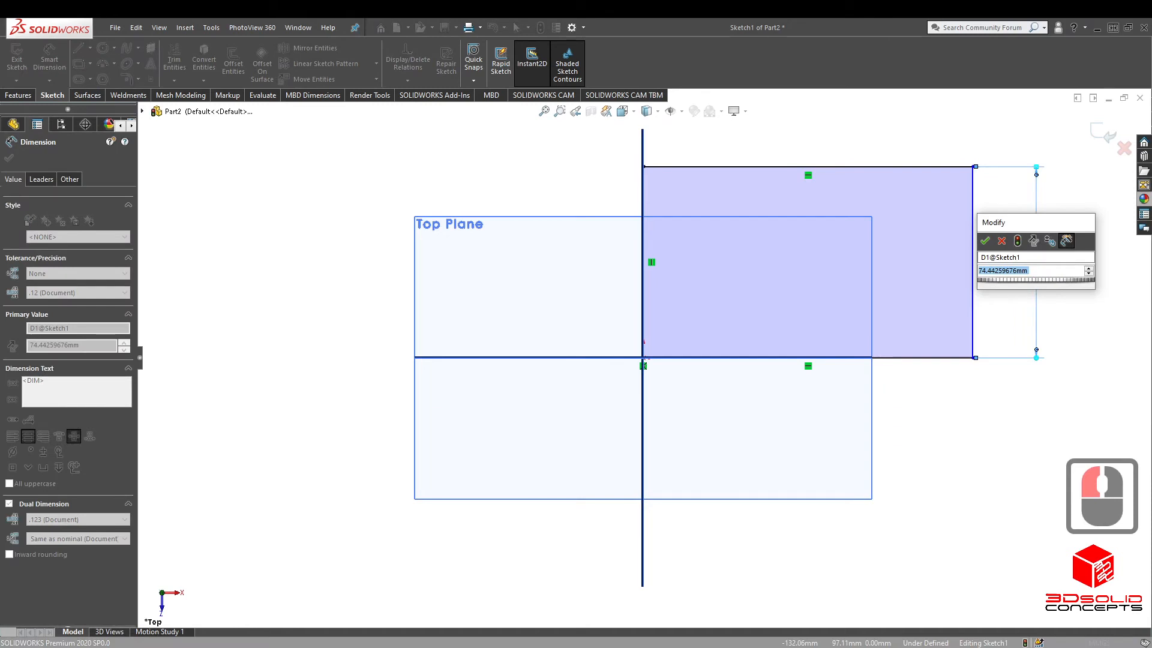
Check the part's depth on the exercise drawing, set the vertical edge's dimension to 60 mm, and move the dimension closer to the rectangle
{"action": "left_click_drag", "start_coordinate": [0, 71], "coordinate": [566, 72]}
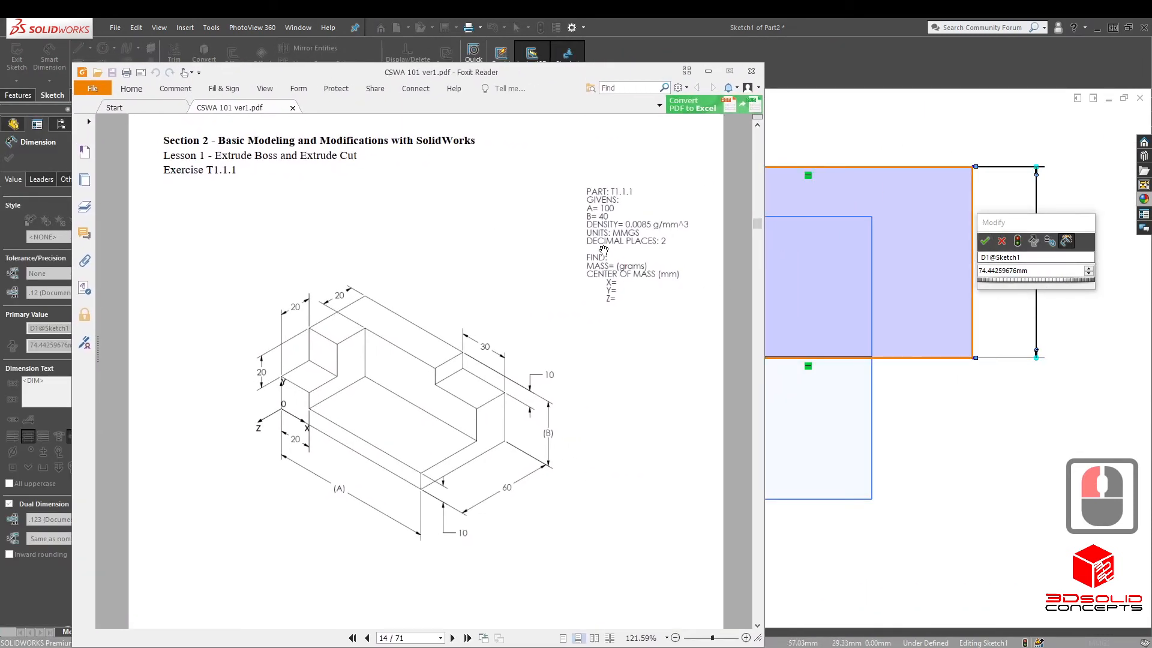
{"action": "left_click", "coordinate": [511, 489]}
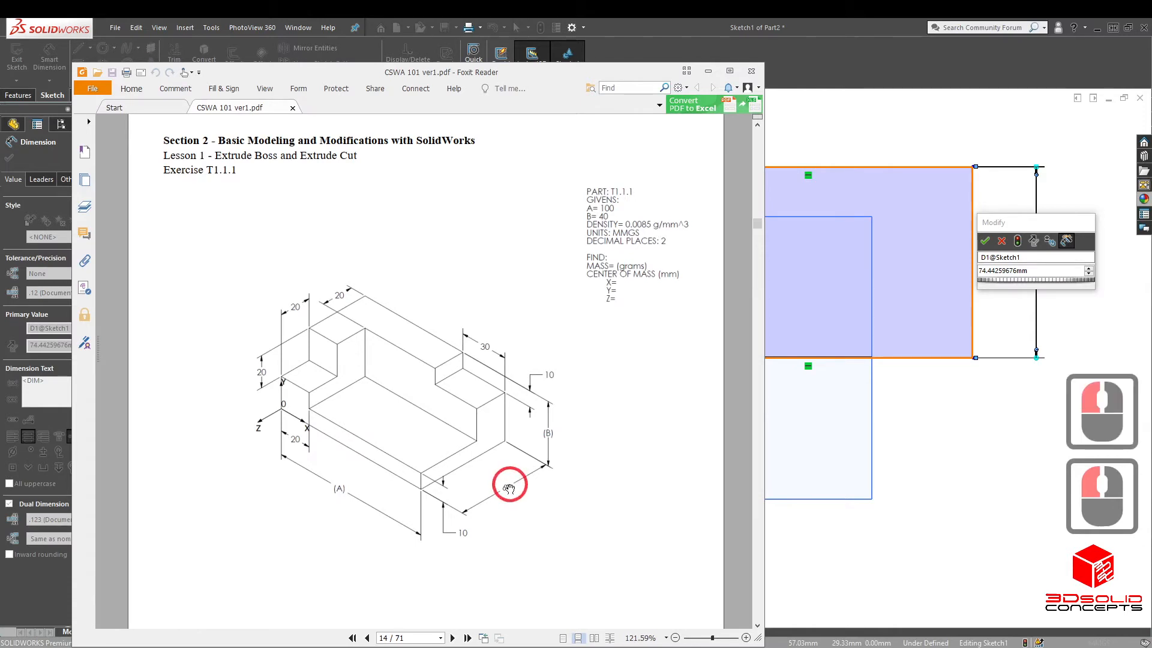
{"action": "double_click", "coordinate": [1039, 274]}
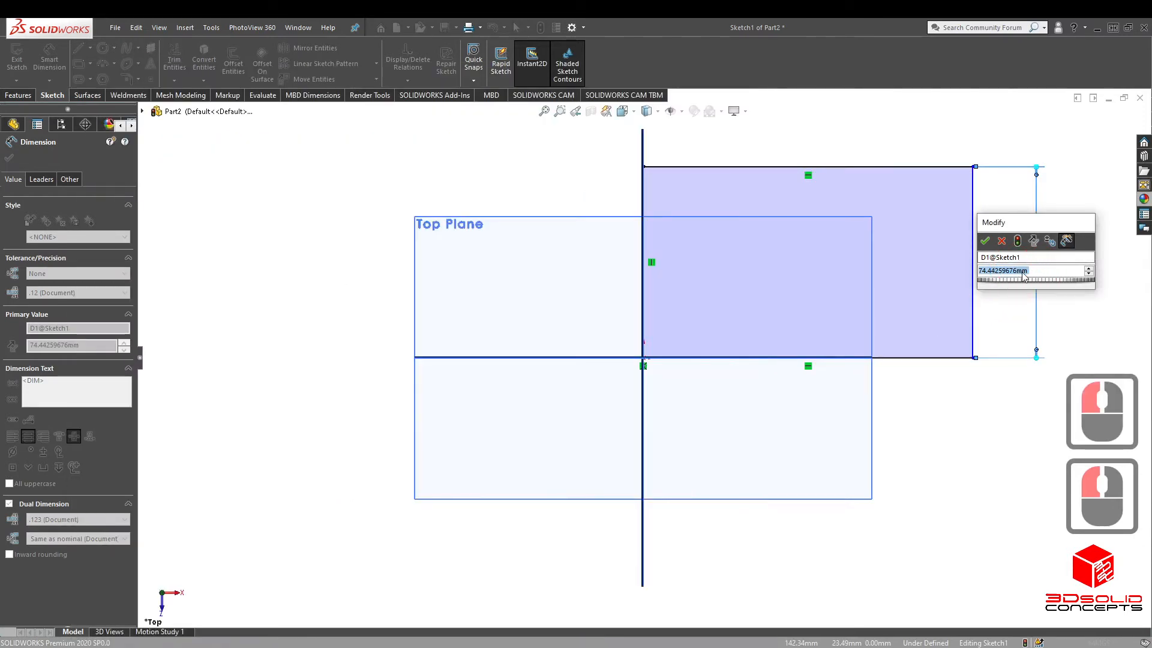
{"action": "type", "text": "6"}
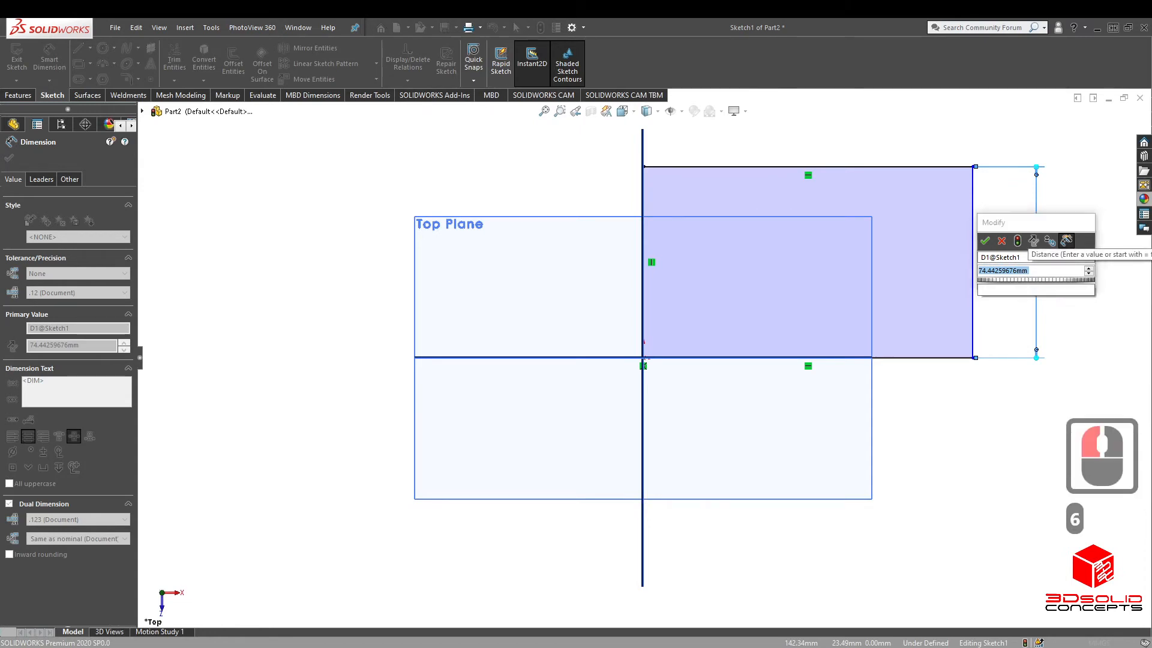
{"action": "type", "text": "0"}
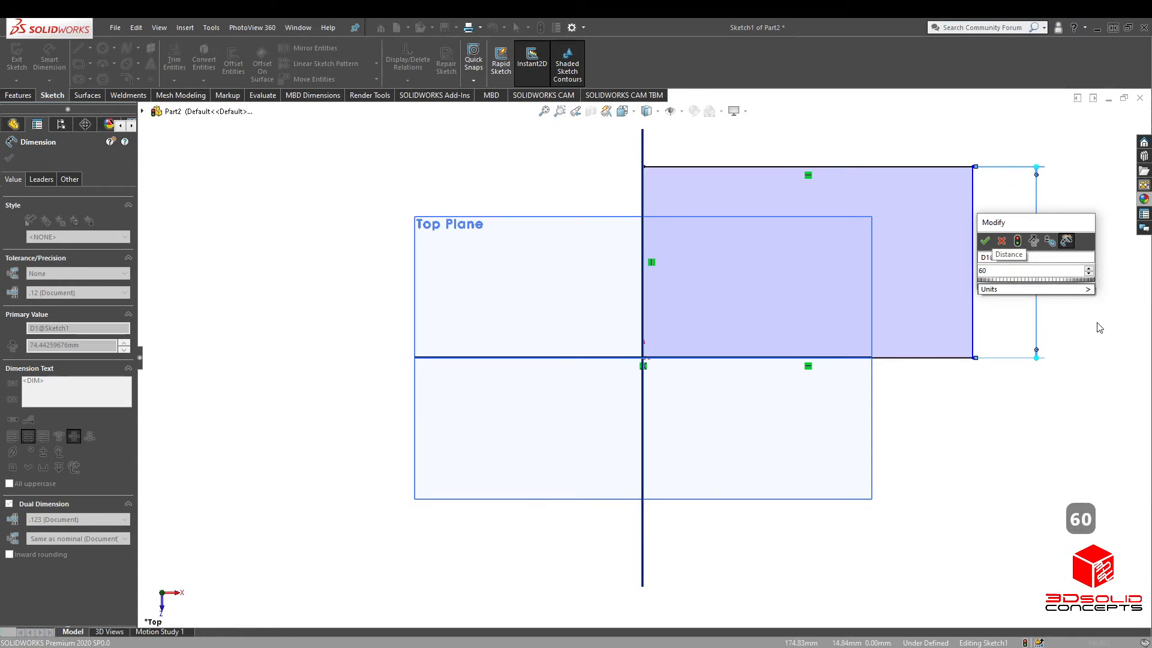
{"action": "key", "text": "Return"}
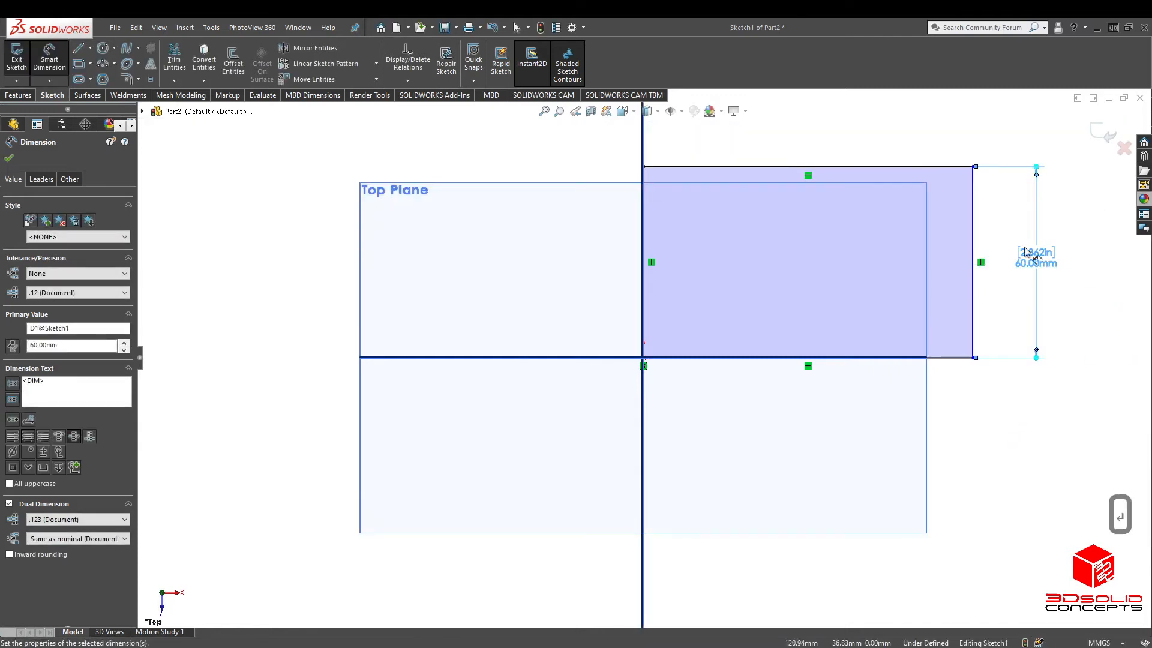
{"action": "left_click_drag", "start_coordinate": [1044, 279], "coordinate": [1026, 269]}
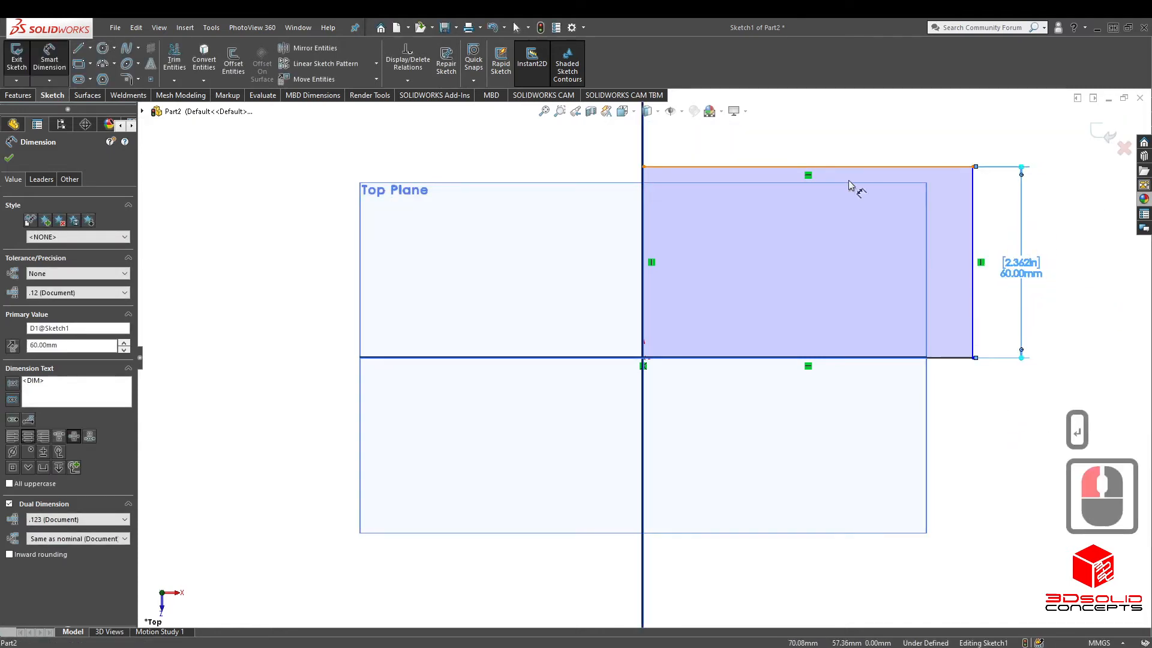
{"action": "scroll", "coordinate": [852, 260], "scroll_direction": "up", "scroll_amount": 2}
{"action": "scroll", "coordinate": [858, 256], "scroll_direction": "down", "scroll_amount": 1}
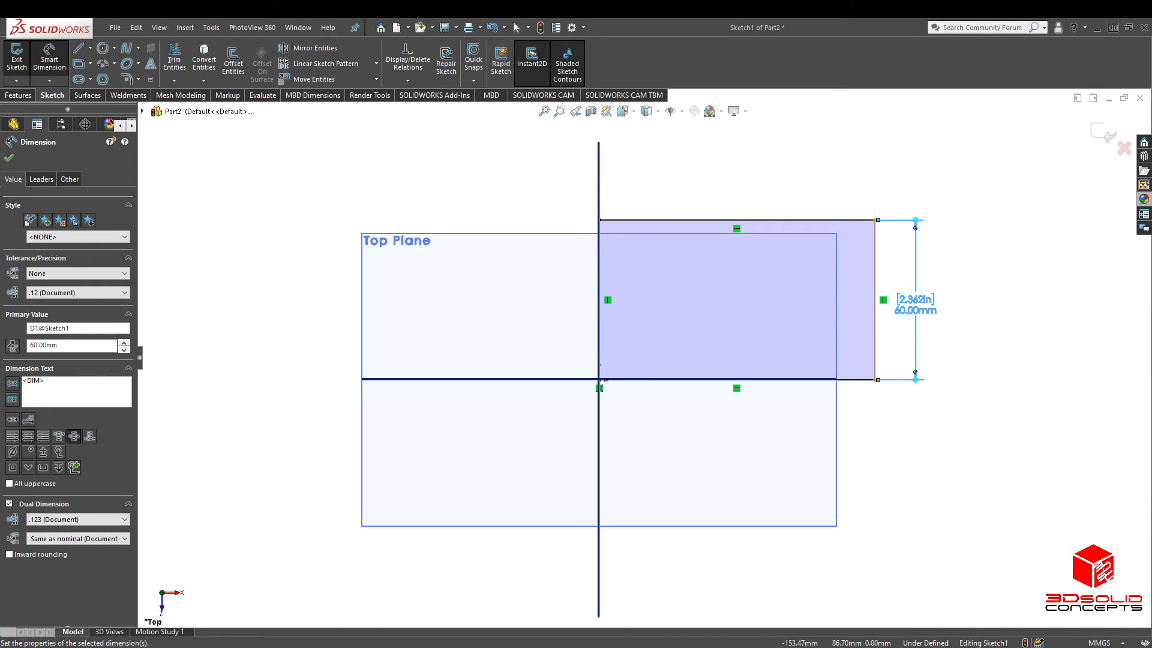
Check the part's length on the exercise drawing, add a Smart Dimension to the rectangle's top edge, and place it below the profile
{"action": "left_click", "coordinate": [174, 9]}
{"action": "left_click", "coordinate": [387, 380]}
{"action": "left_click", "coordinate": [523, 384]}
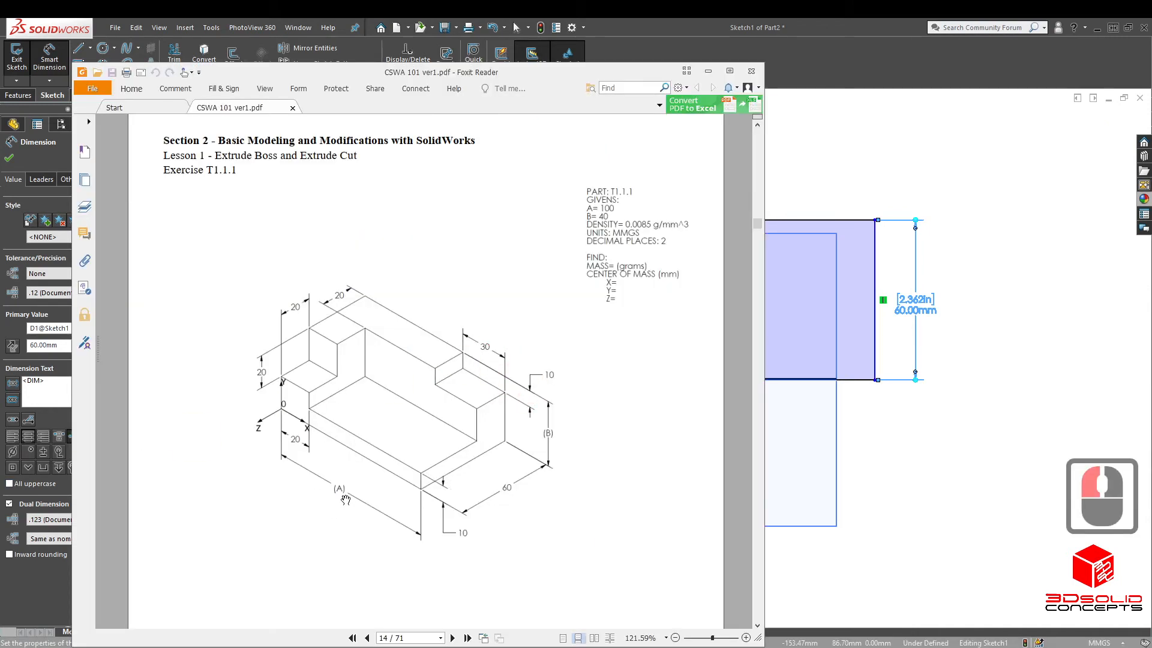
{"action": "left_click_drag", "start_coordinate": [513, 79], "coordinate": [0, 70]}
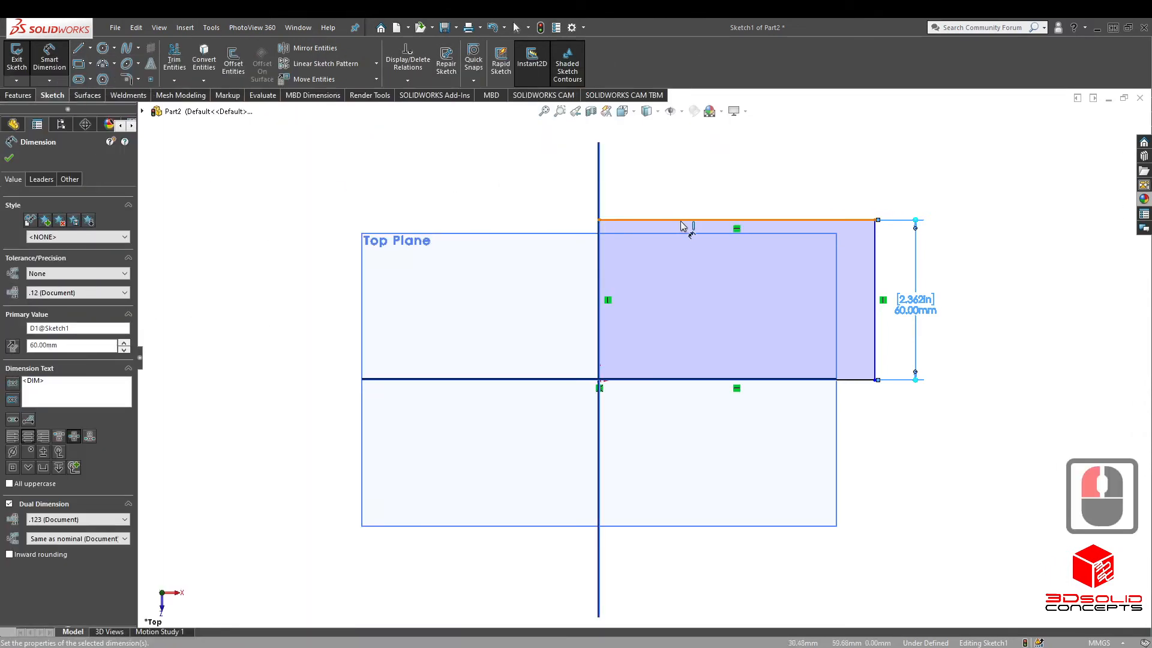
{"action": "left_click", "coordinate": [783, 222]}
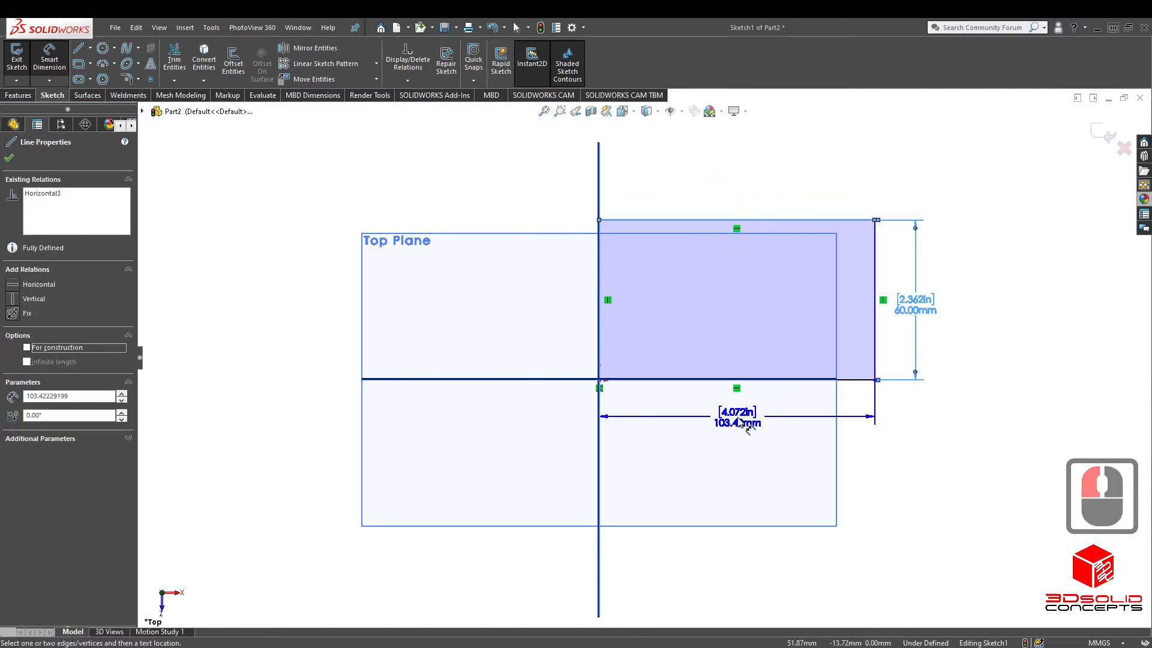
{"action": "left_click", "coordinate": [742, 436]}
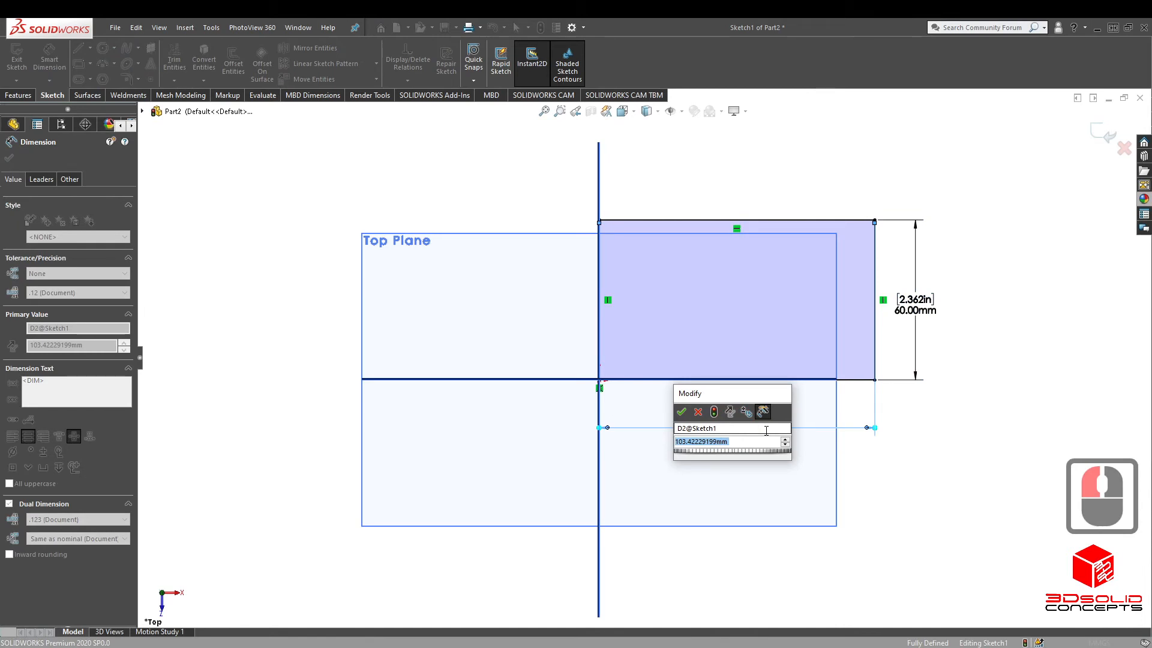
Enter global variable A (100) as the rectangle's horizontal dimension without an equation, and move the dimension farther below the profile
{"action": "type", "text": "a"}
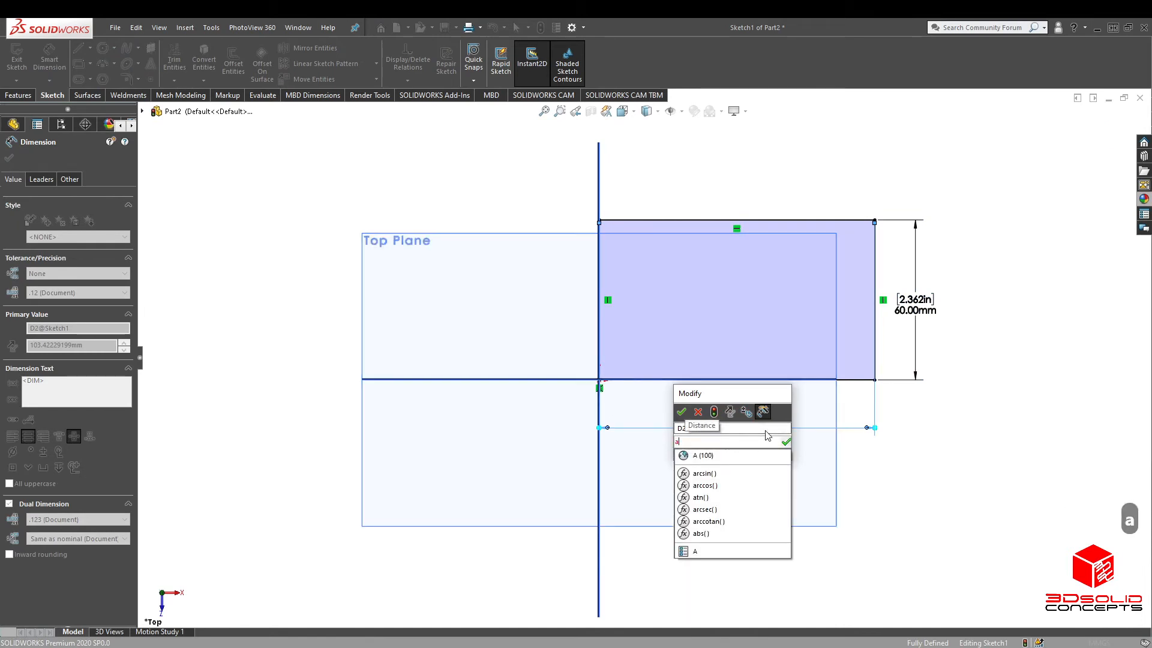
{"action": "left_click", "coordinate": [699, 456]}
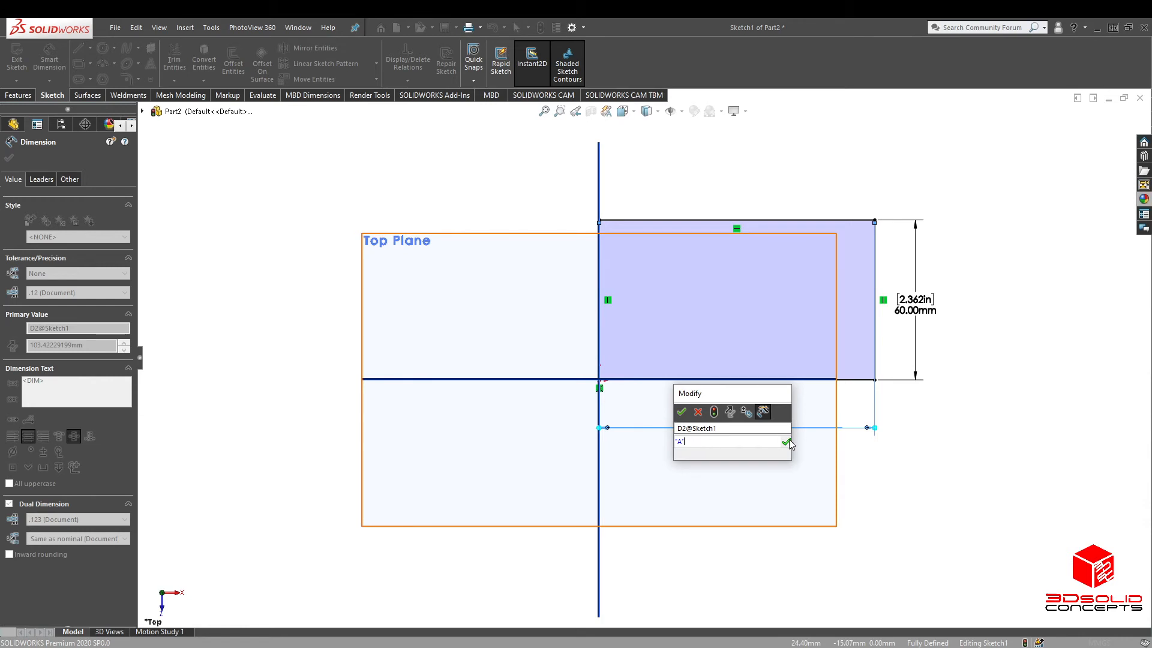
{"action": "left_click", "coordinate": [681, 411]}
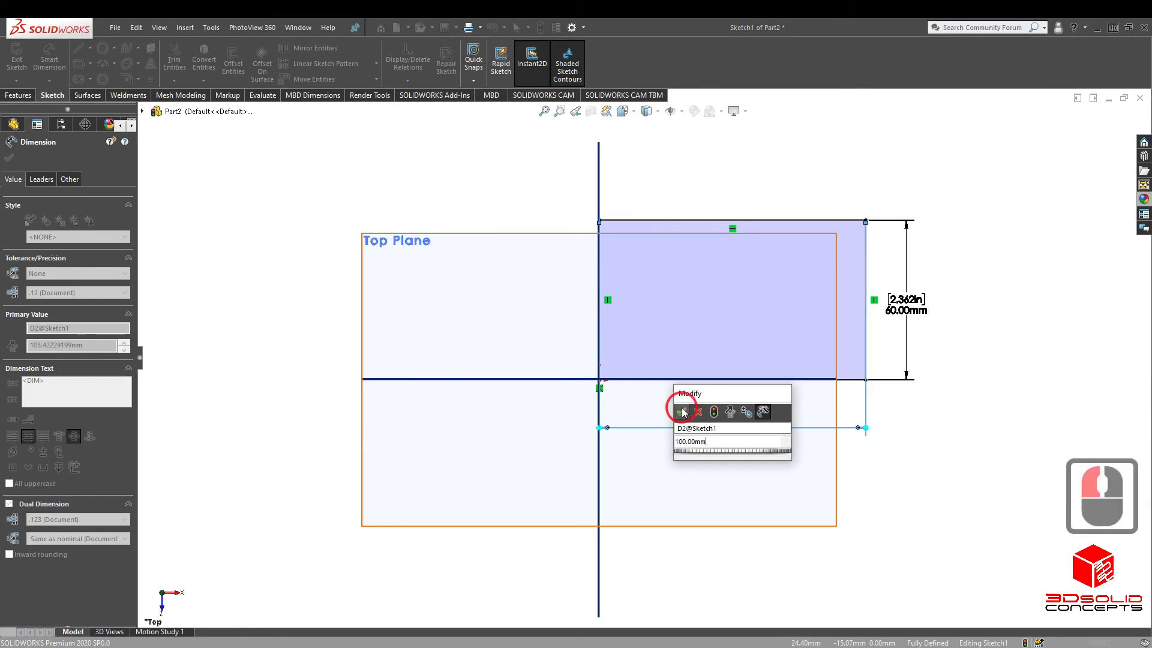
{"action": "left_click", "coordinate": [750, 462]}
{"action": "left_click_drag", "start_coordinate": [742, 434], "coordinate": [802, 481]}
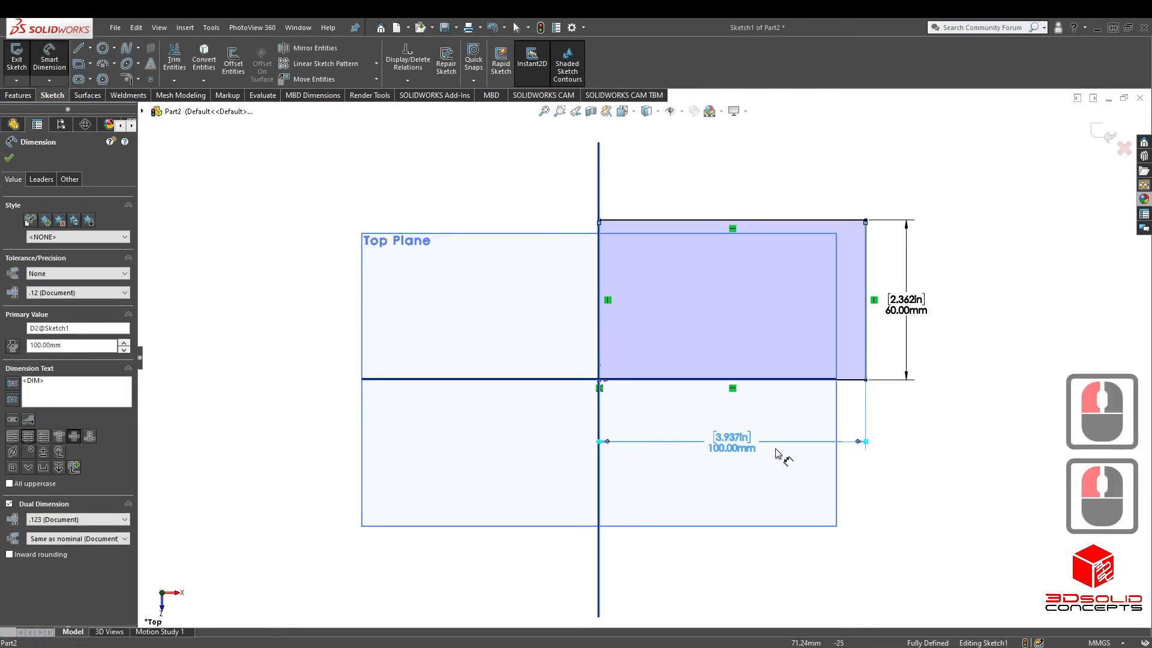
Link the rectangle's horizontal dimension to global variable A with the equation ="A", and reposition it below the profile
{"action": "double_click", "coordinate": [735, 439]}
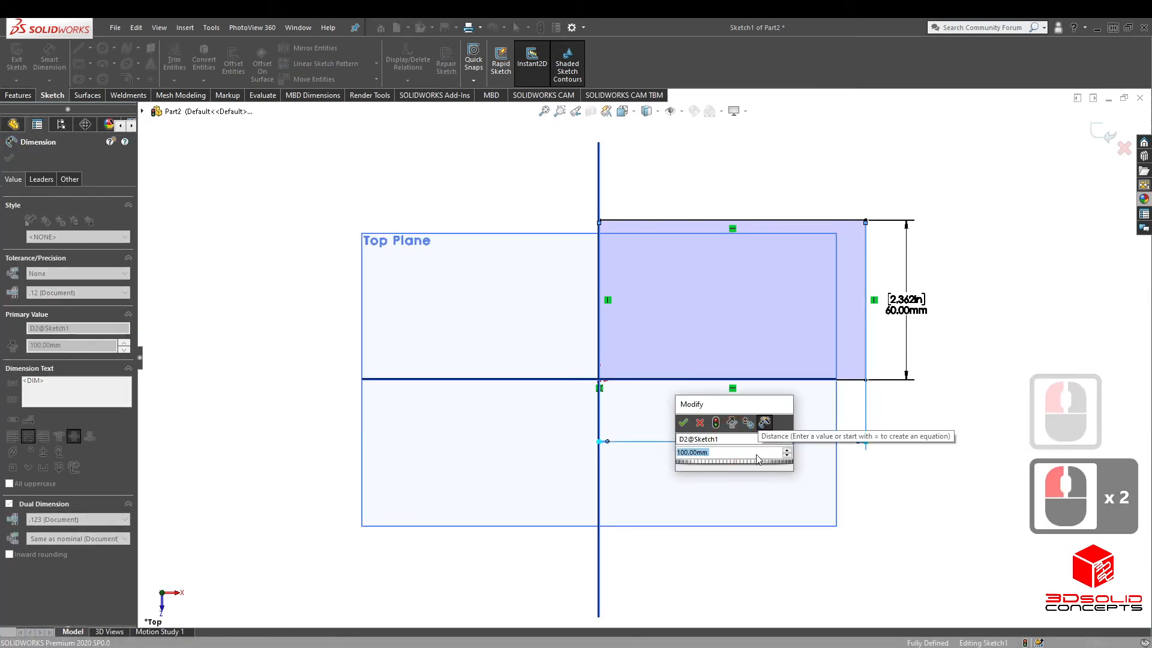
{"action": "type", "text": "="}
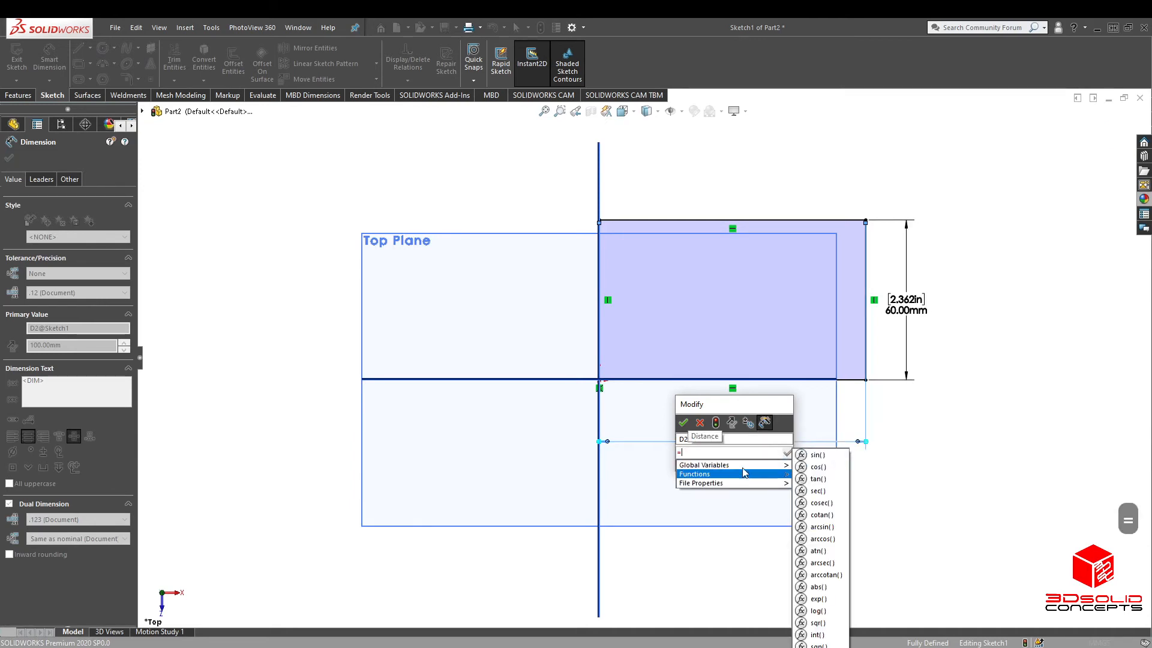
{"action": "mouse_move", "coordinate": [739, 468]}
{"action": "left_click", "coordinate": [817, 467]}
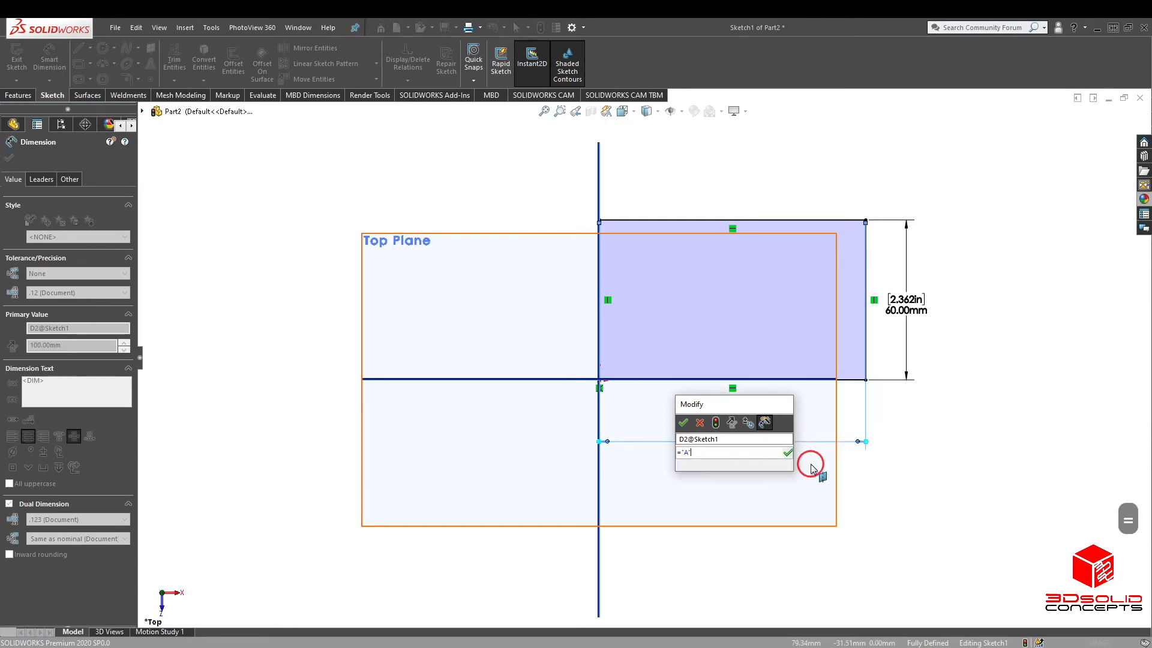
{"action": "left_click", "coordinate": [684, 427]}
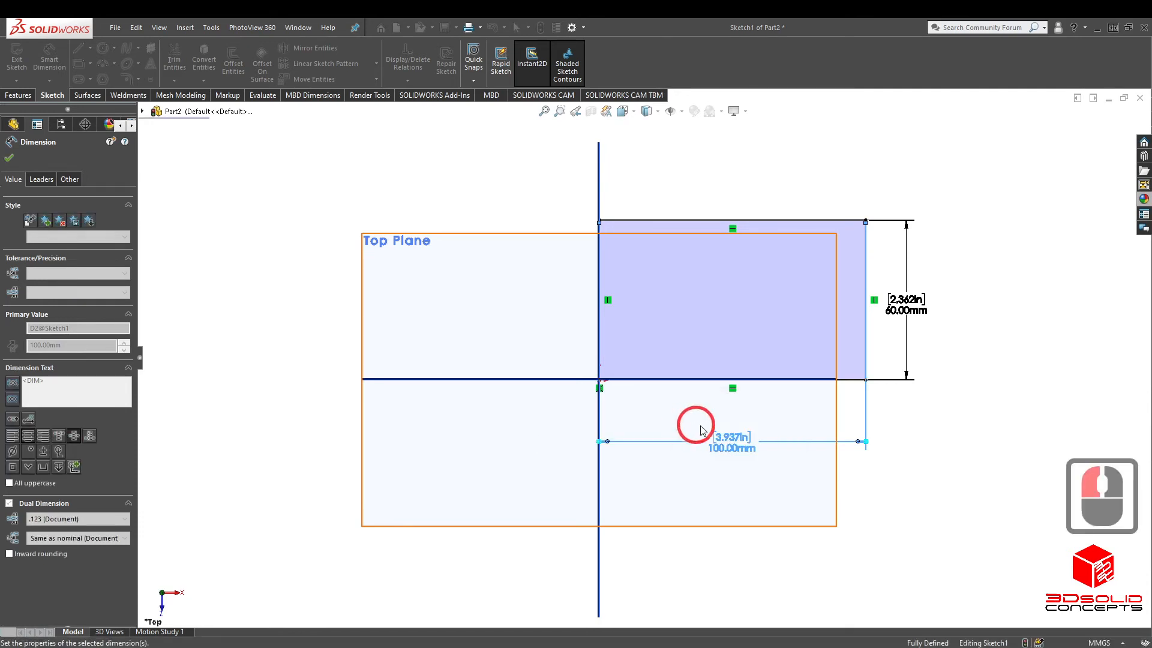
{"action": "left_click_drag", "start_coordinate": [728, 441], "coordinate": [731, 454]}
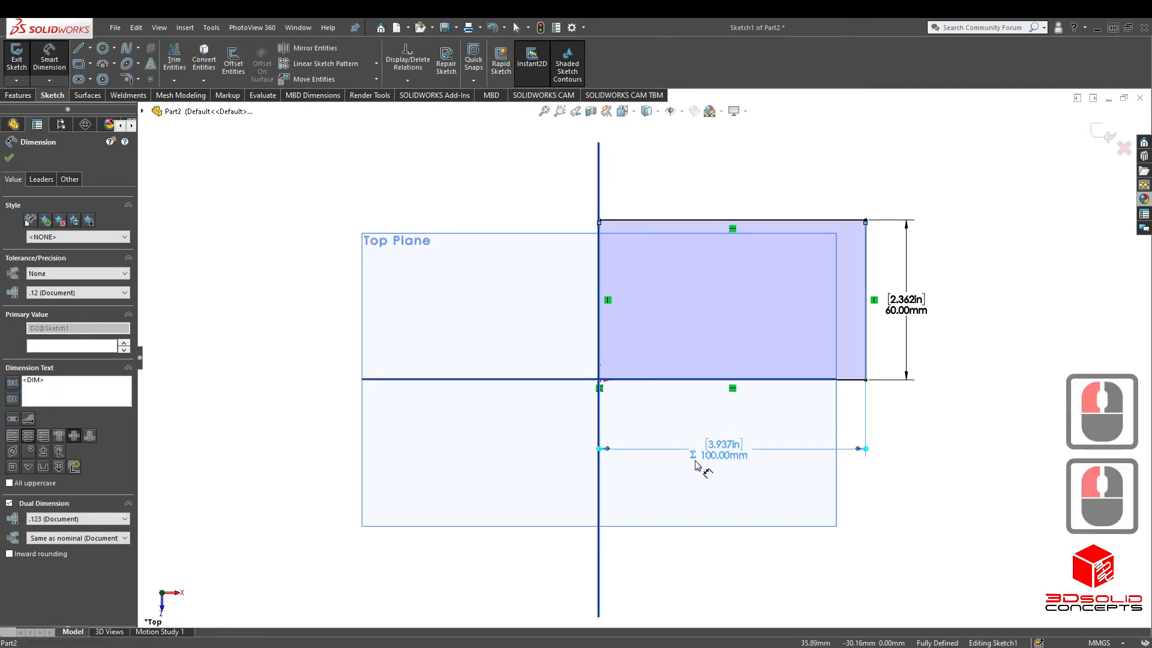
{"action": "left_click", "coordinate": [892, 452]}
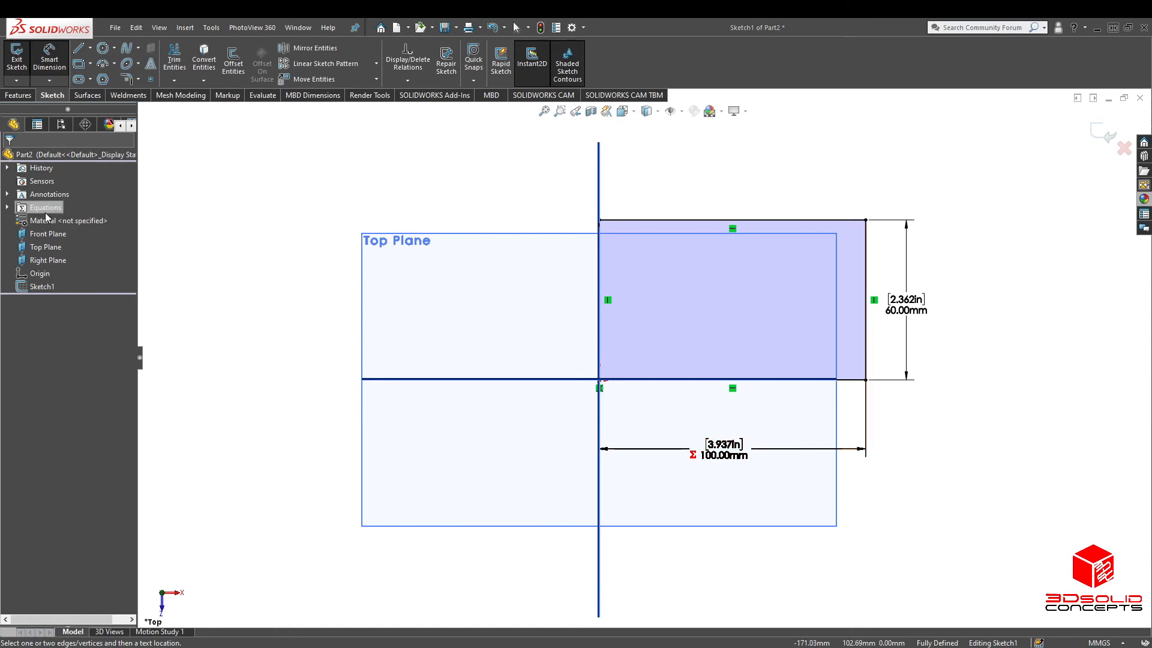
Add the letter A on a second line of the horizontal dimension's text and move the dimension closer to the rectangle
{"action": "left_click_drag", "start_coordinate": [722, 447], "coordinate": [736, 437]}
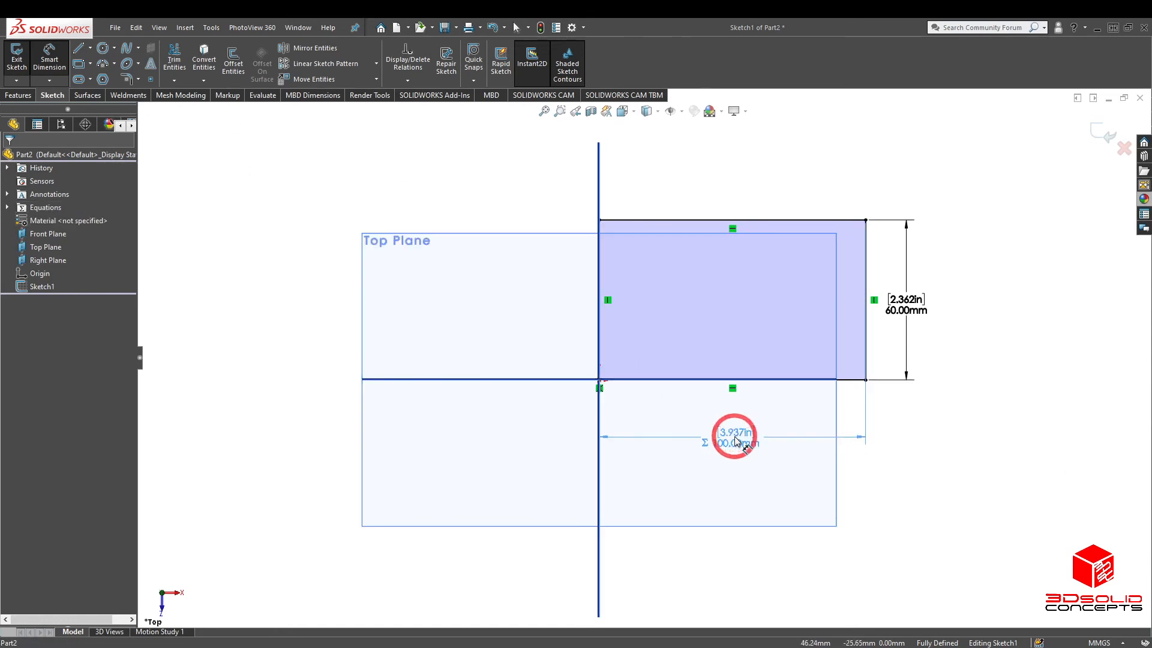
{"action": "left_click", "coordinate": [69, 391]}
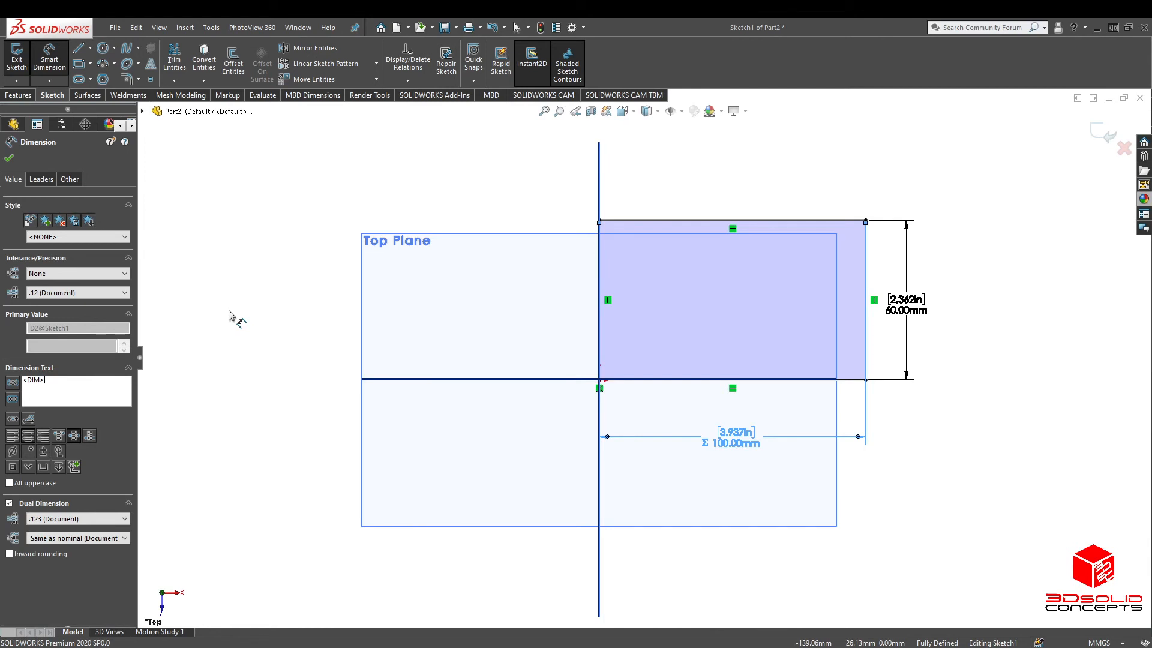
{"action": "left_click", "coordinate": [73, 385]}
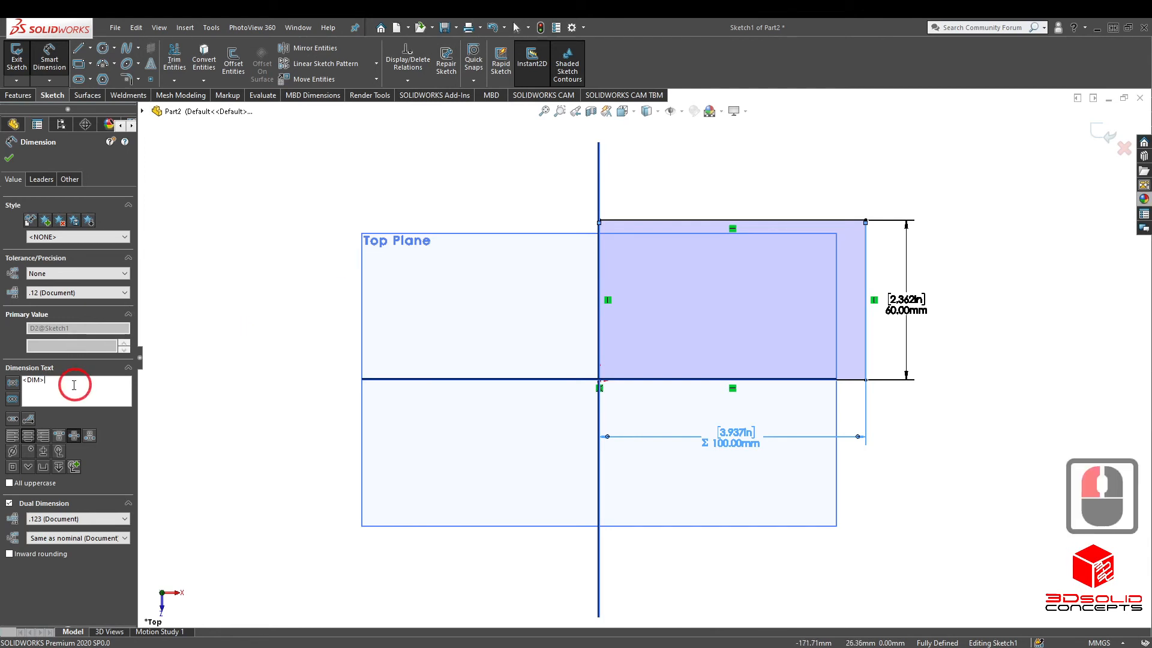
{"action": "key", "text": "Return"}
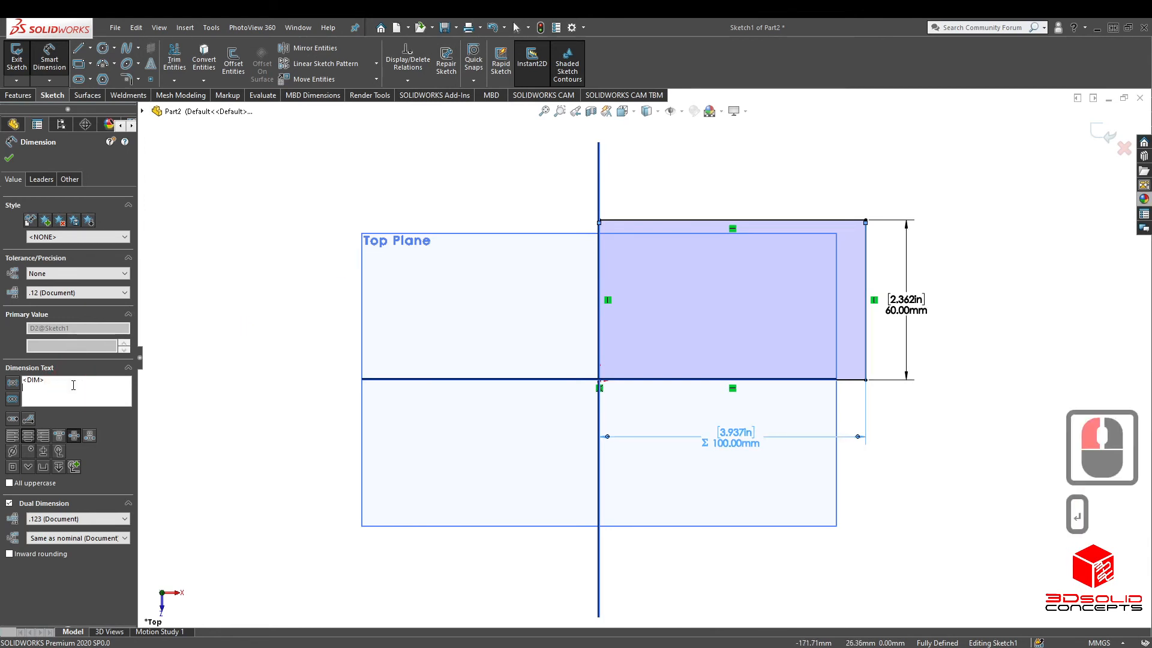
{"action": "key", "text": "shift"}
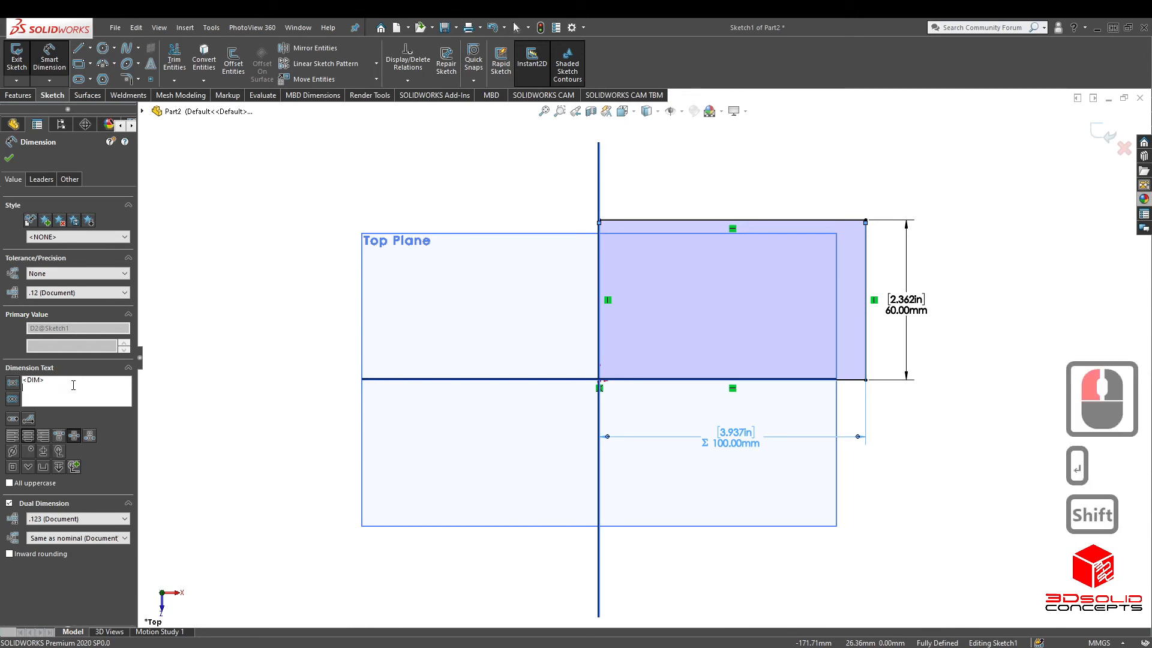
{"action": "type", "text": "A"}
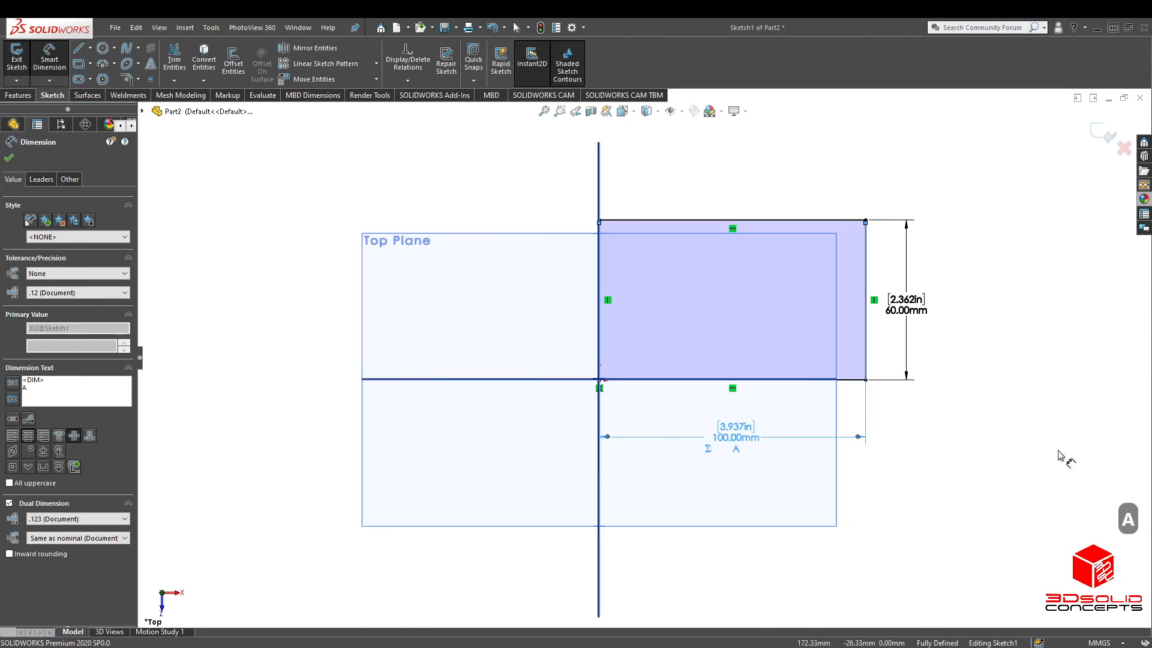
{"action": "left_click", "coordinate": [720, 477]}
{"action": "left_click_drag", "start_coordinate": [724, 431], "coordinate": [735, 437]}
{"action": "left_click", "coordinate": [932, 420]}
{"action": "left_click", "coordinate": [905, 460]}
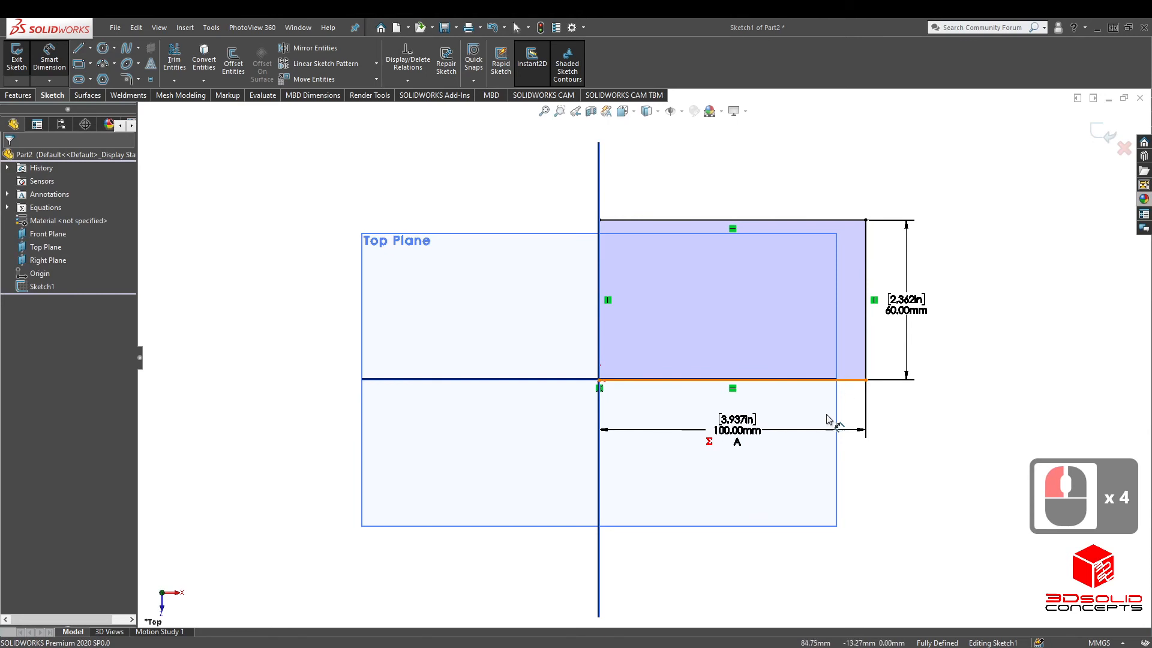
Check the base thickness on the exercise drawing and extrude the rectangle upward 10 mm with a Blind end condition
{"action": "scroll", "coordinate": [838, 291], "scroll_direction": "up", "scroll_amount": 1}
{"action": "scroll", "coordinate": [838, 292], "scroll_direction": "down", "scroll_amount": 1}
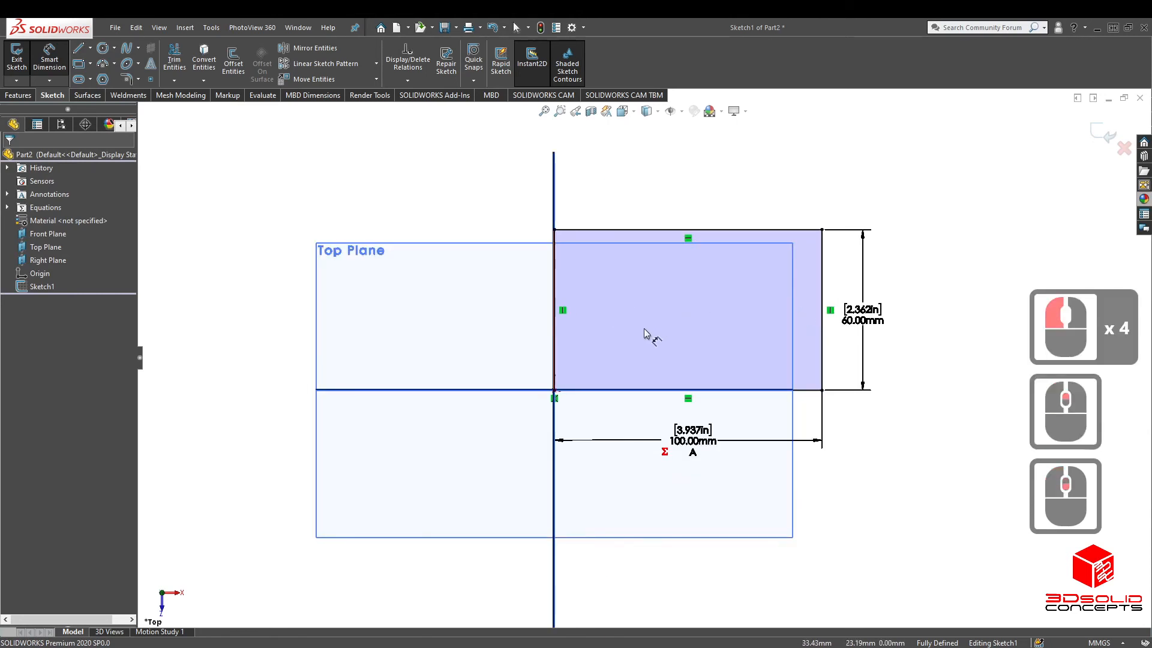
{"action": "left_click_drag", "start_coordinate": [0, 42], "coordinate": [744, 42]}
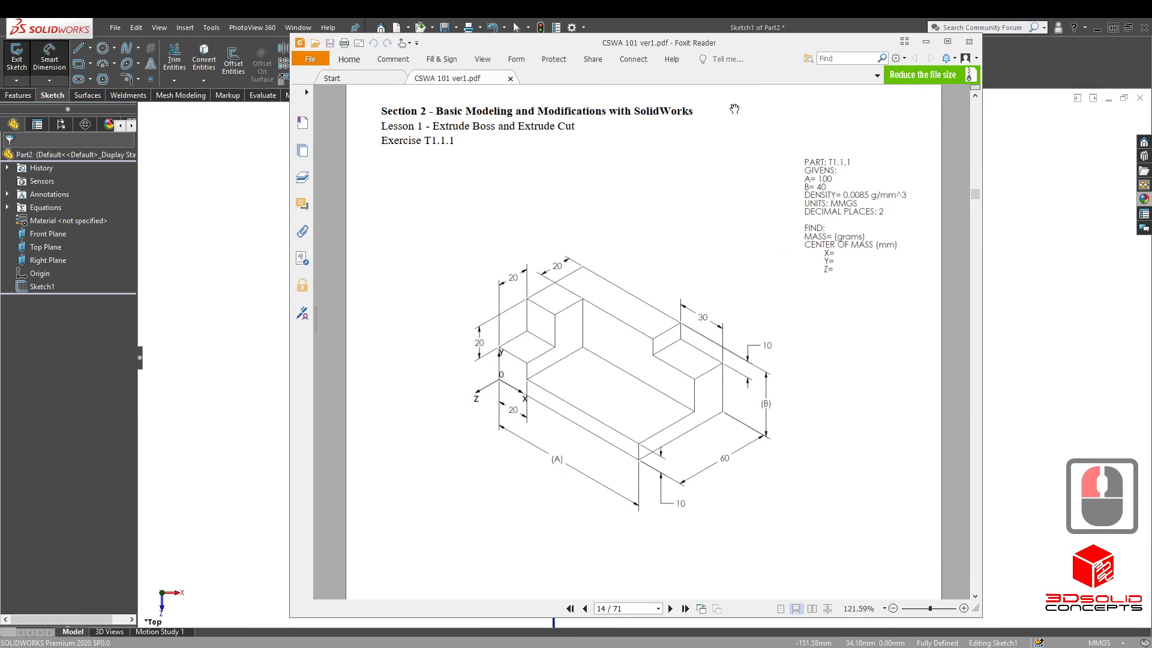
{"action": "left_click_drag", "start_coordinate": [712, 44], "coordinate": [0, 93]}
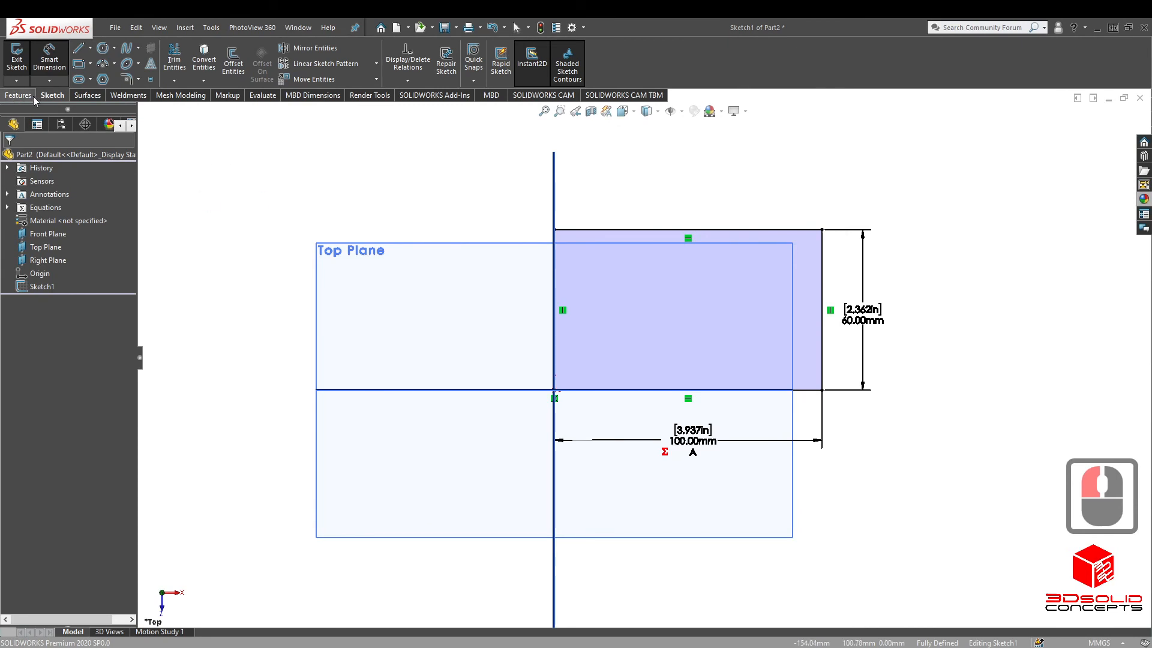
{"action": "left_click", "coordinate": [18, 96]}
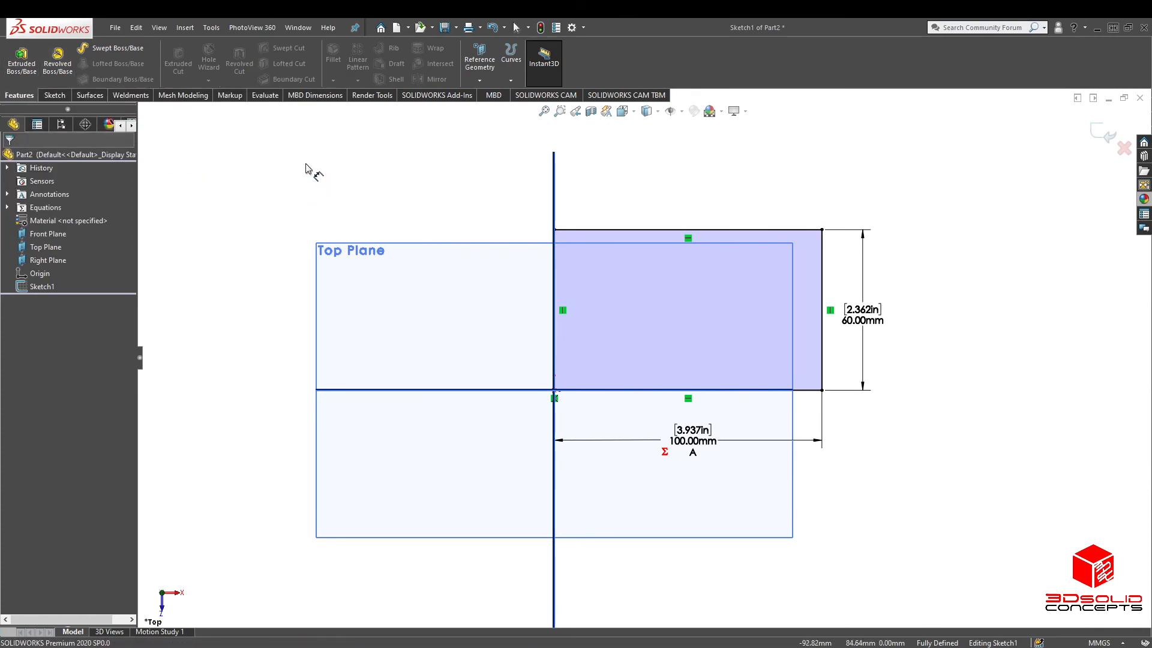
{"action": "left_click", "coordinate": [27, 67]}
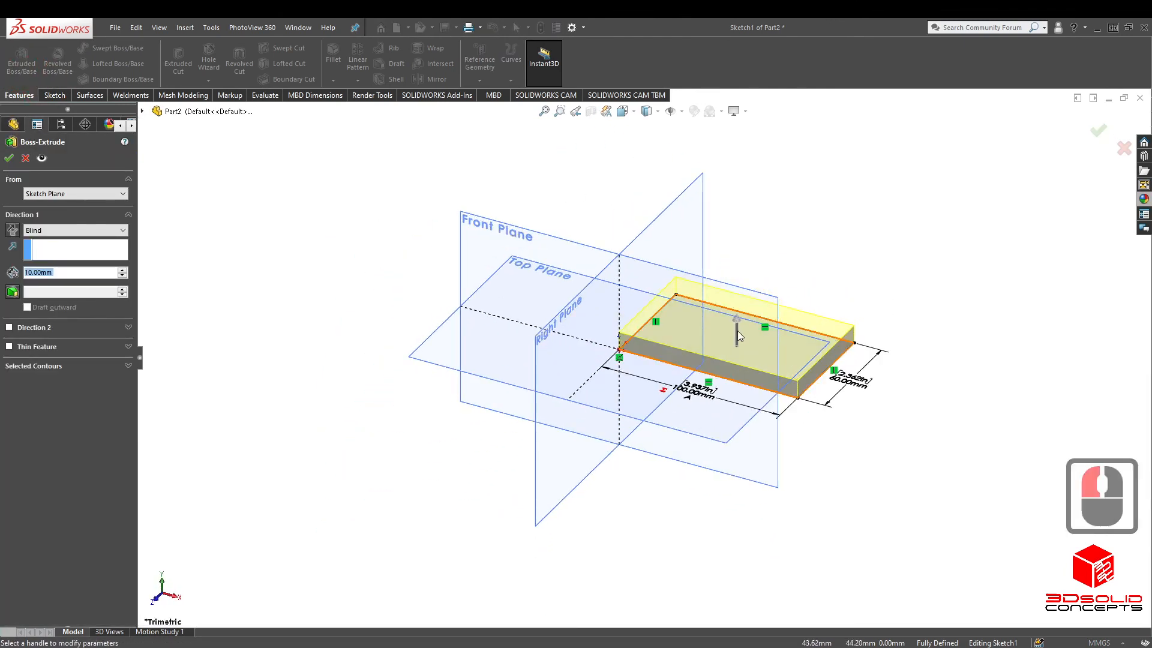
{"action": "middle_click", "coordinate": [750, 336]}
{"action": "middle_click", "coordinate": [750, 336]}
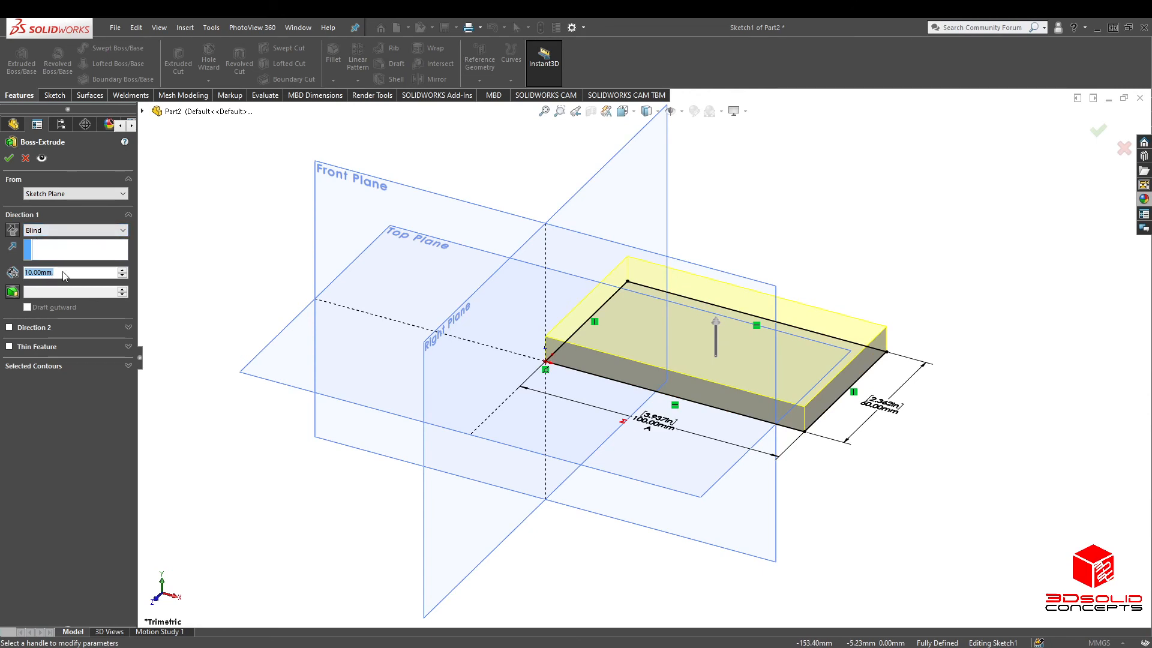
{"action": "left_click", "coordinate": [59, 230]}
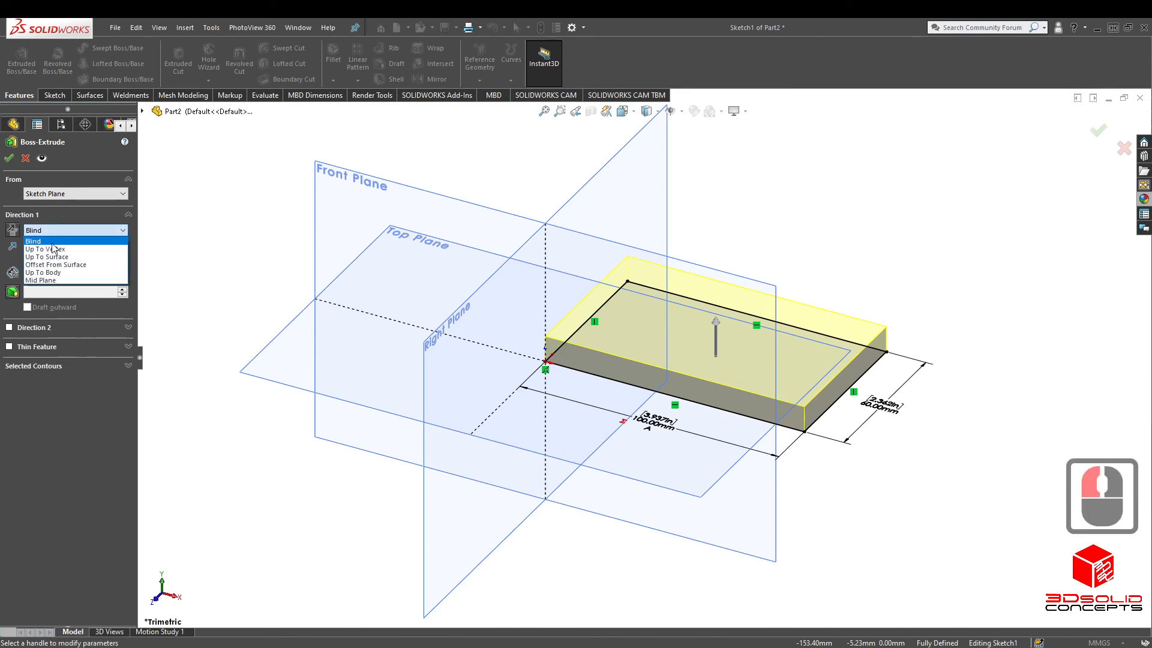
{"action": "left_click", "coordinate": [51, 242]}
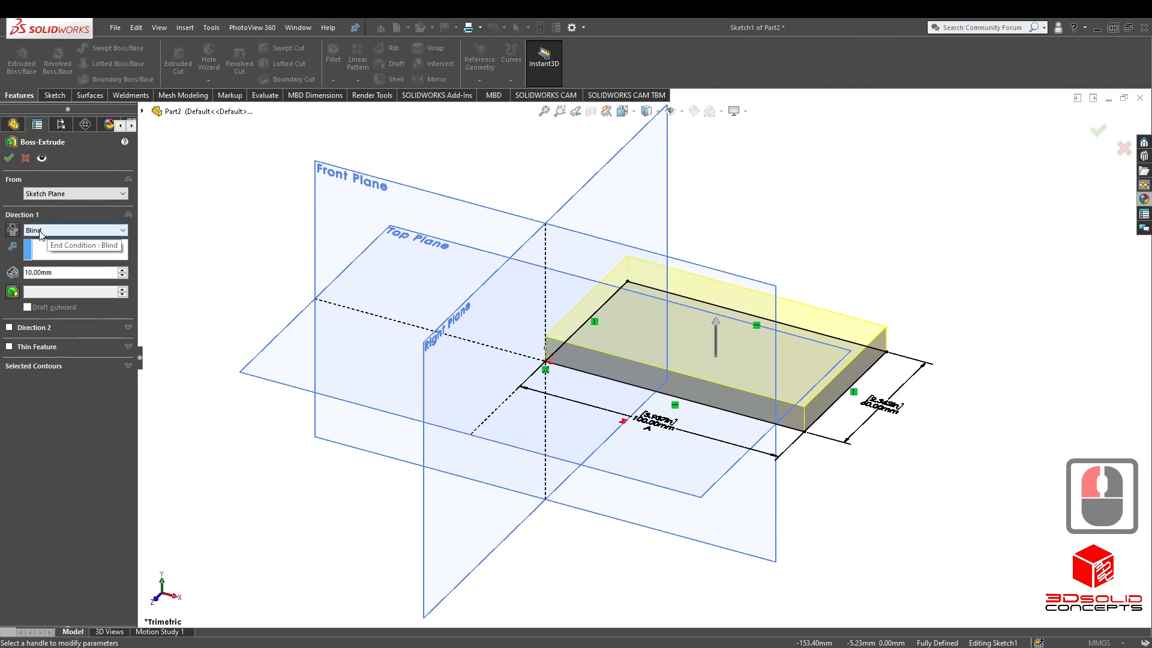
{"action": "left_click", "coordinate": [51, 273]}
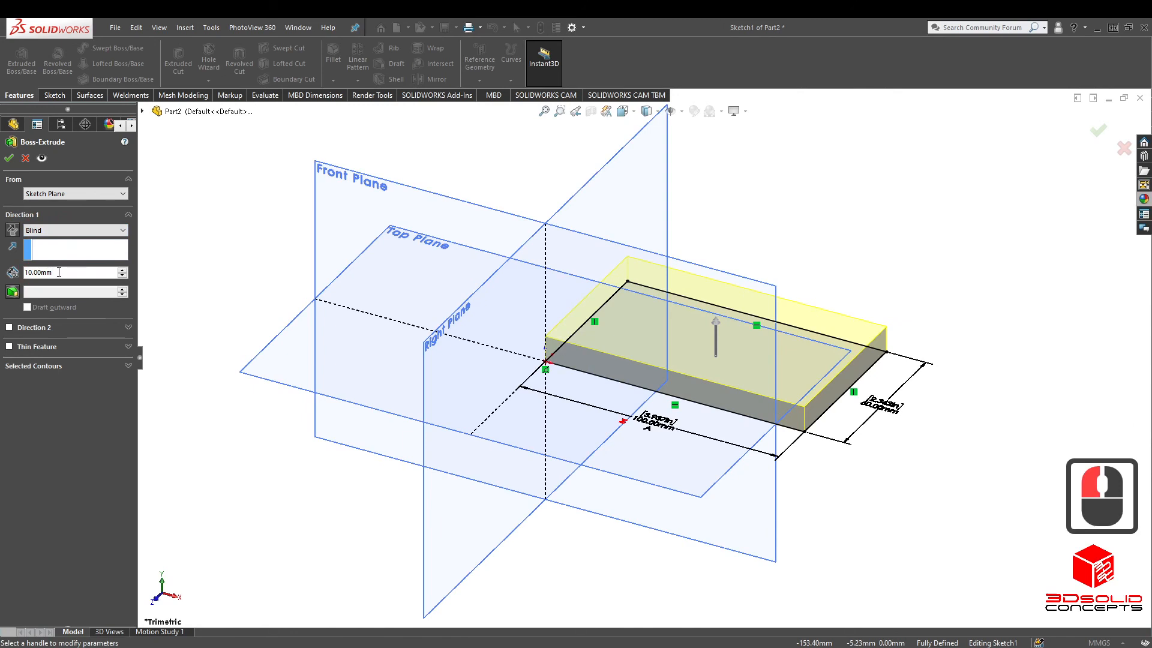
{"action": "left_click", "coordinate": [9, 158]}
Bring the exercise drawing over the model to check the dimensions of the features above the base
{"action": "middle_click", "coordinate": [677, 341]}
{"action": "middle_click", "coordinate": [678, 341]}
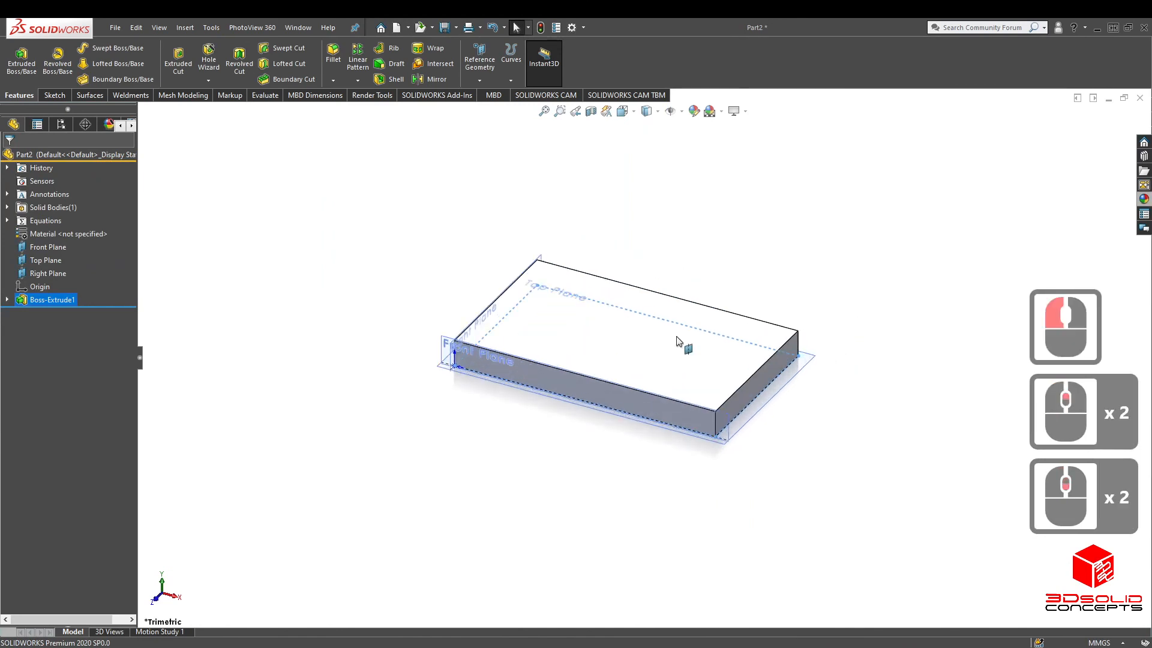
{"action": "middle_click", "coordinate": [677, 341]}
{"action": "mouse_move", "coordinate": [0, 99]}
{"action": "left_mouse_down"}
{"action": "mouse_move", "coordinate": [380, 97]}
{"action": "mouse_move", "coordinate": [707, 72]}
{"action": "left_mouse_up"}
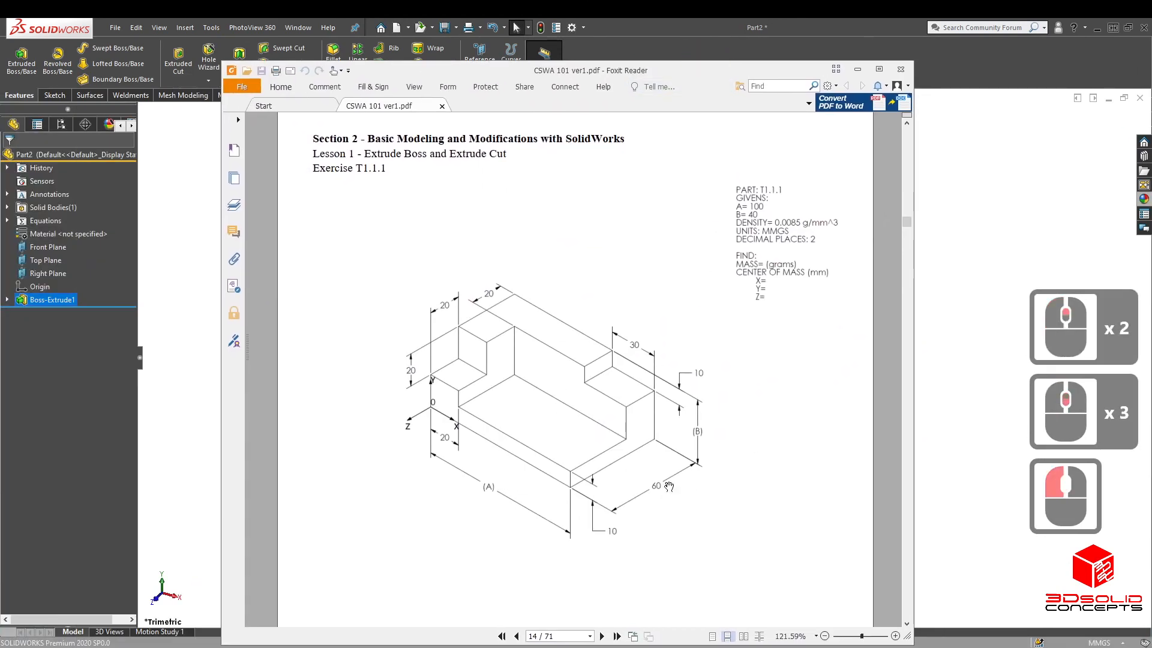